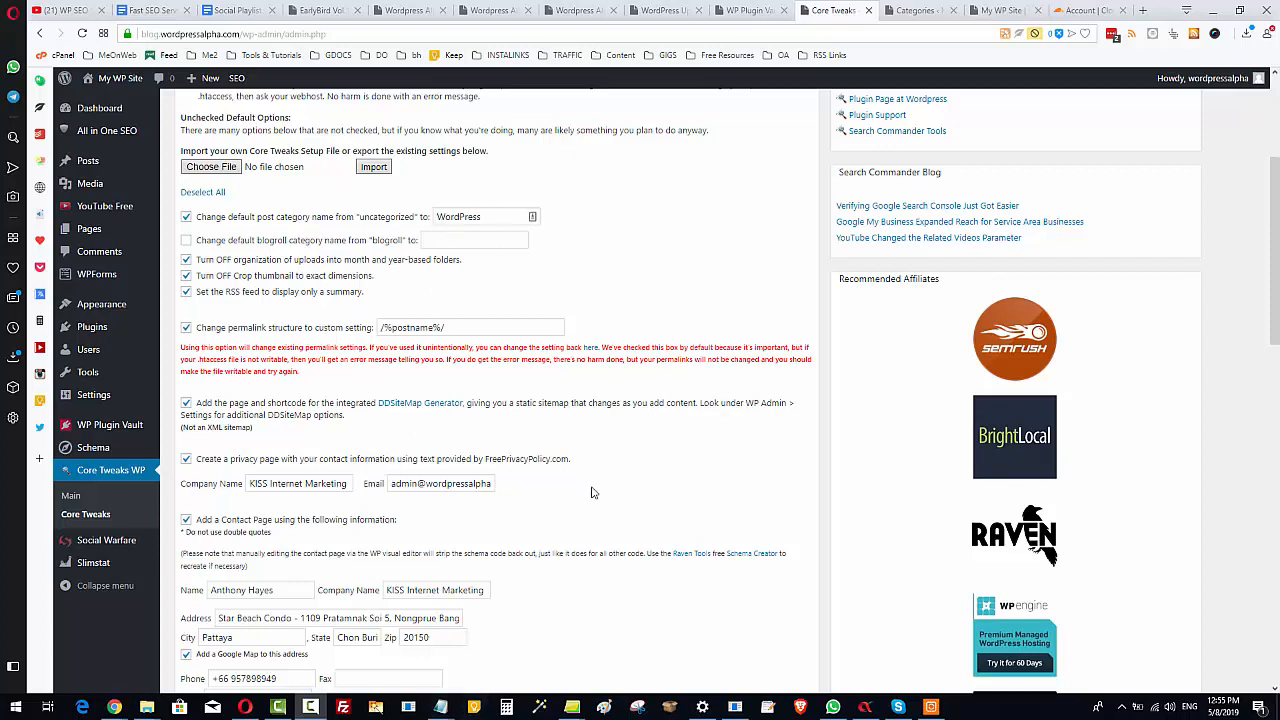
Step: Review the Core Tweaks setup options, including the replacement name for the "uncategorized" default post category
{"action": "scroll", "coordinate": [593, 493], "scroll_direction": "down", "scroll_amount": 3}
{"action": "scroll", "coordinate": [591, 493], "scroll_direction": "up", "scroll_amount": 4}
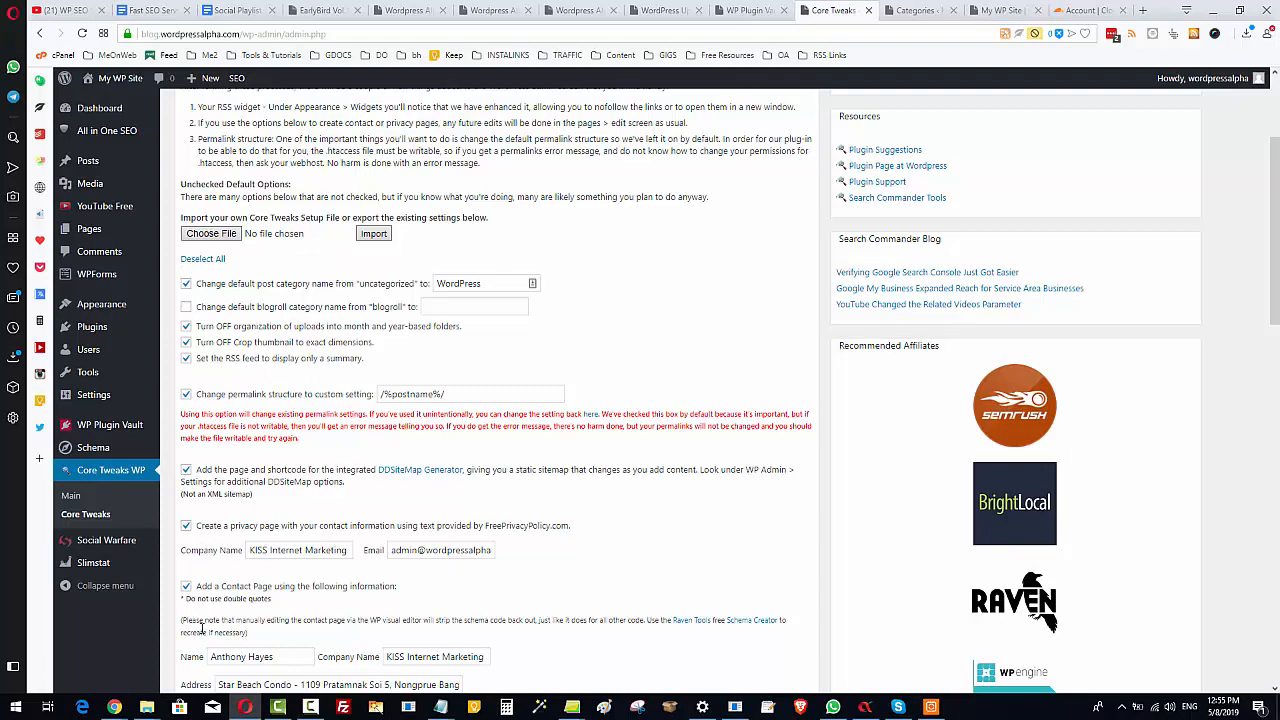
{"action": "scroll", "coordinate": [649, 458], "scroll_direction": "down", "scroll_amount": 2}
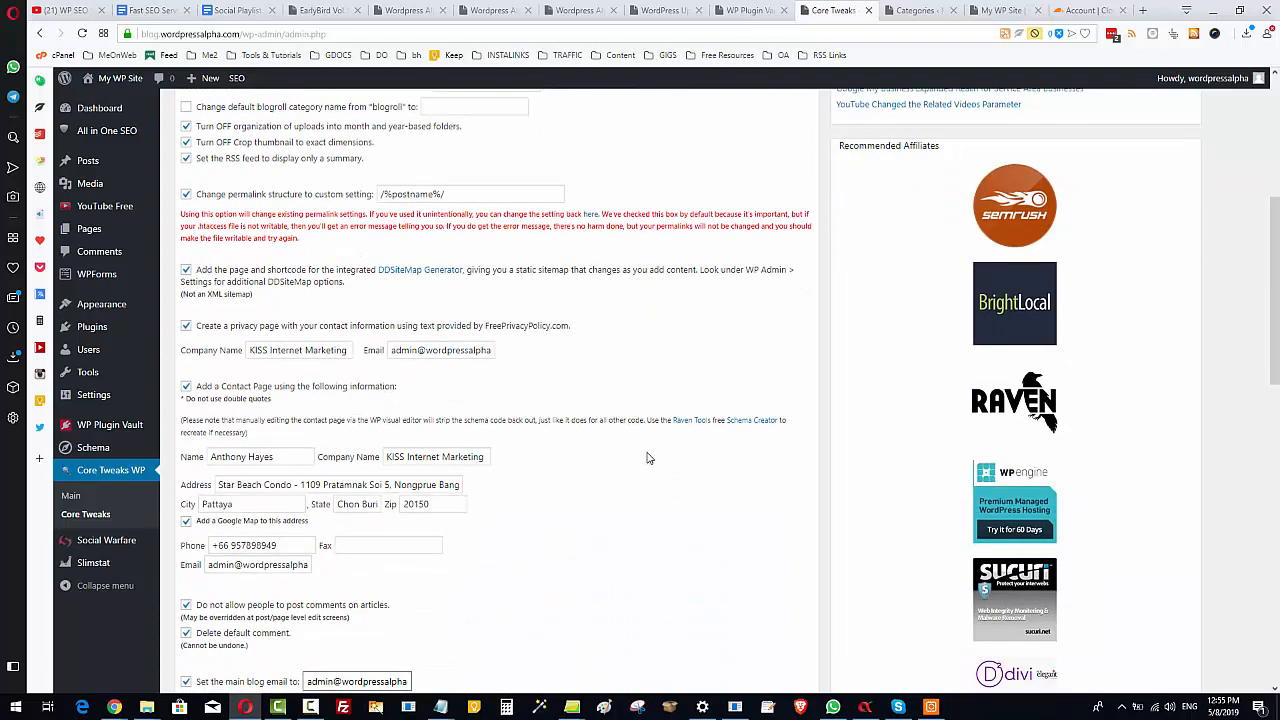
{"action": "scroll", "coordinate": [647, 458], "scroll_direction": "down", "scroll_amount": 3}
{"action": "scroll", "coordinate": [648, 458], "scroll_direction": "up", "scroll_amount": 5}
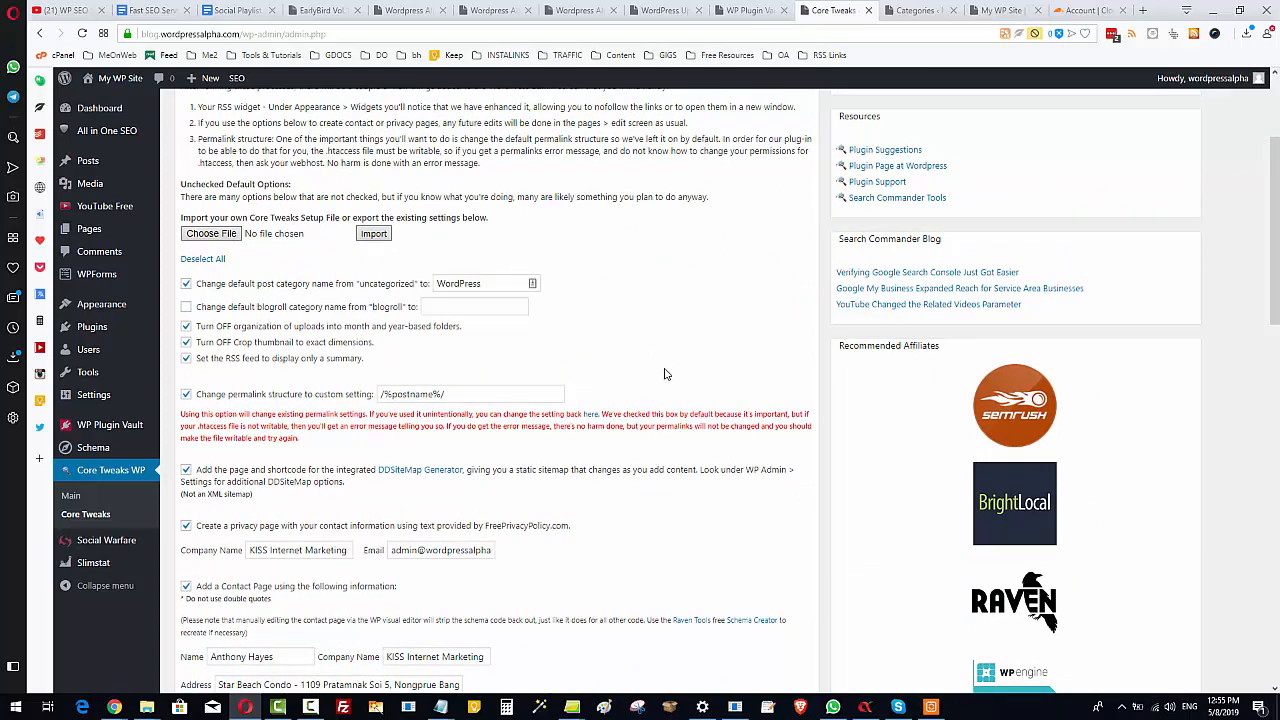
{"action": "scroll", "coordinate": [665, 371], "scroll_direction": "down", "scroll_amount": 1}
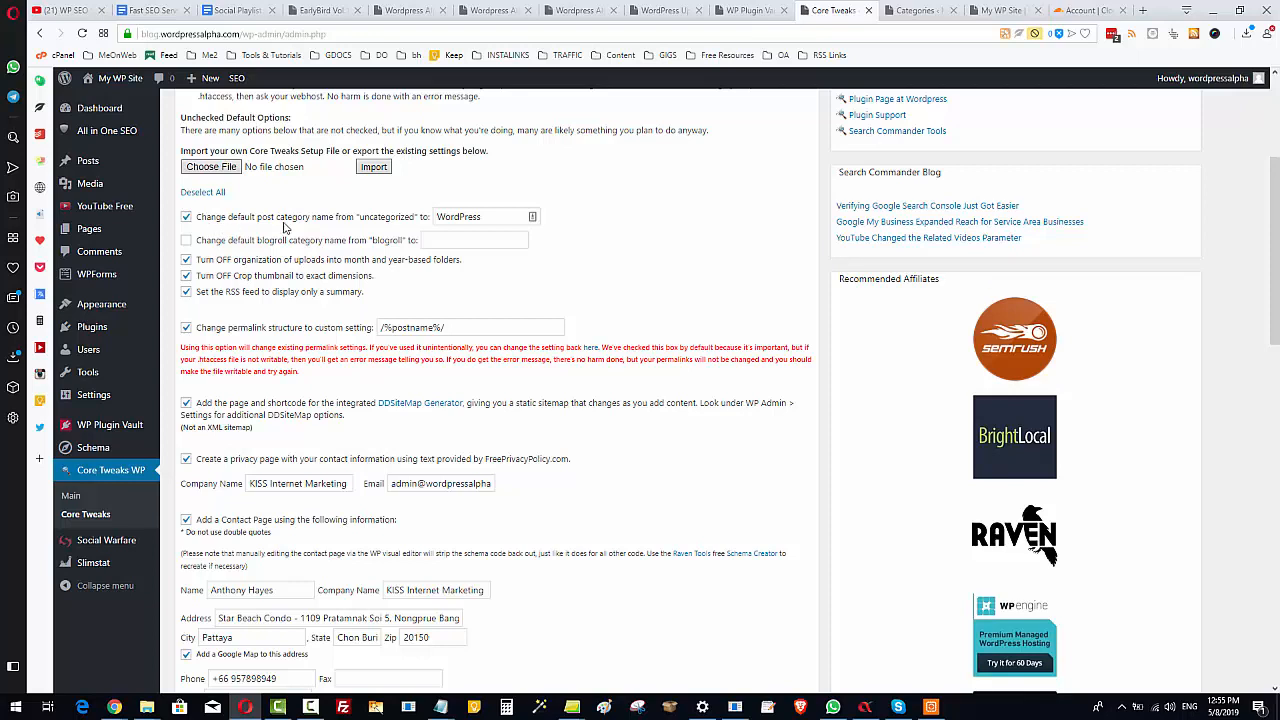
{"action": "left_click", "coordinate": [488, 216]}
{"action": "double_click", "coordinate": [488, 216]}
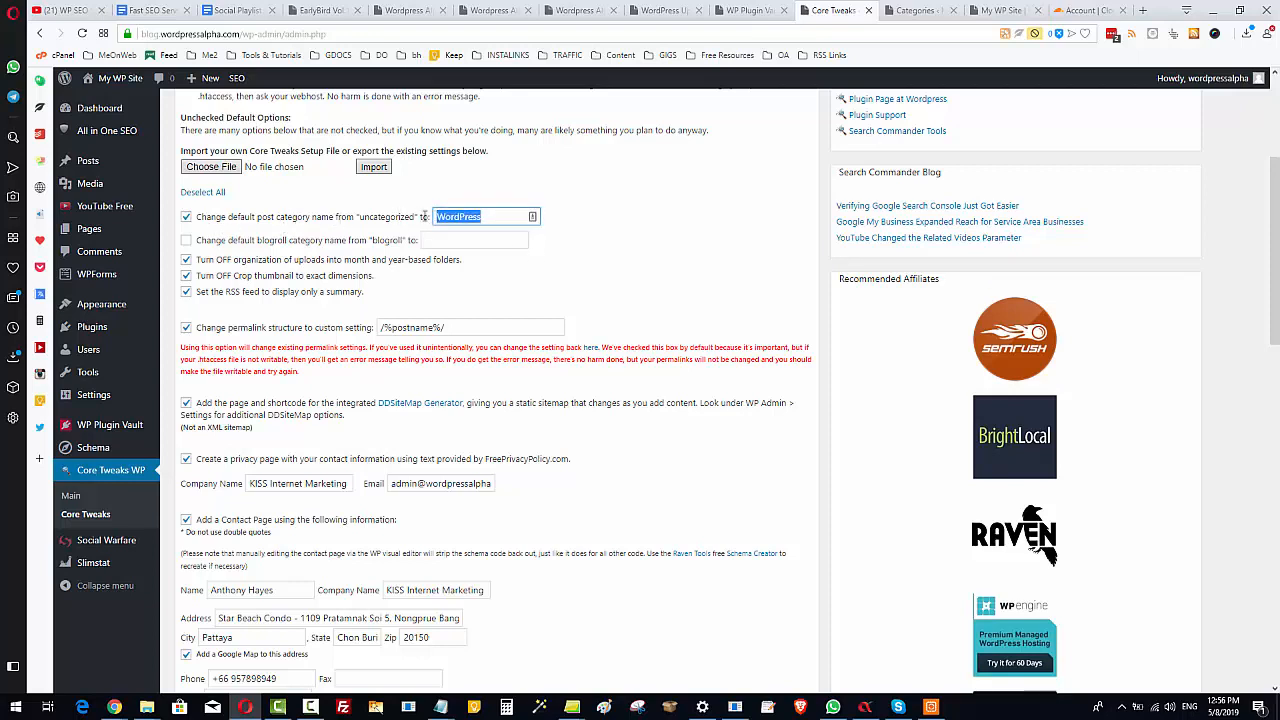
{"action": "left_click", "coordinate": [485, 216]}
{"action": "left_click", "coordinate": [382, 216]}
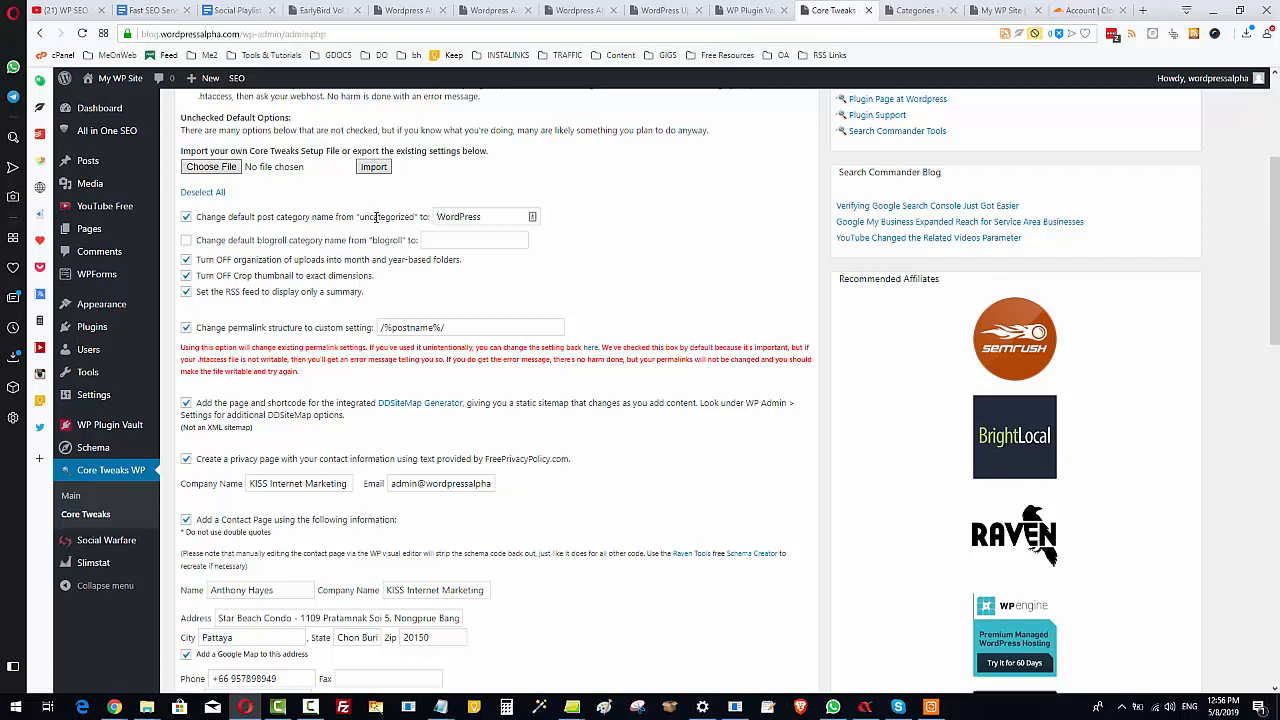
{"action": "left_click_drag", "start_coordinate": [413, 216], "coordinate": [359, 216]}
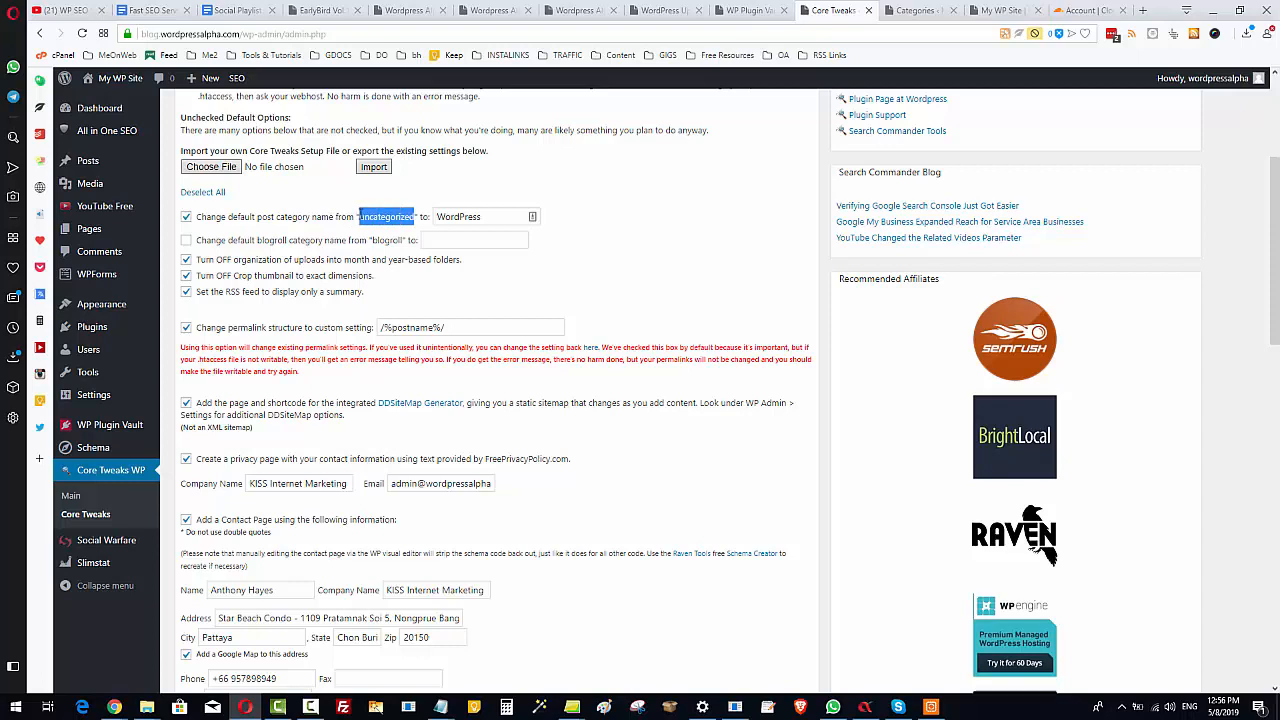
{"action": "left_click", "coordinate": [636, 214]}
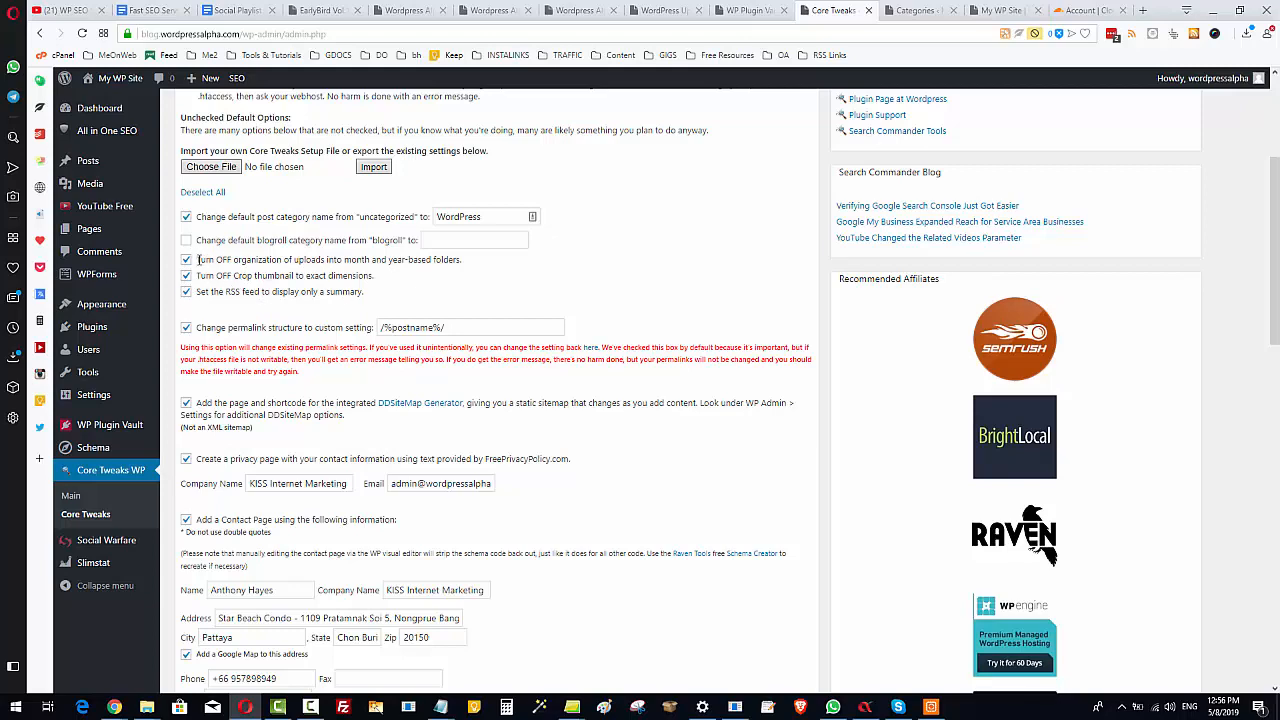
Step: Examine the upload, thumbnail and RSS options and the custom permalink structure setting in Core Tweaks
{"action": "scroll", "coordinate": [545, 308], "scroll_direction": "down", "scroll_amount": 1}
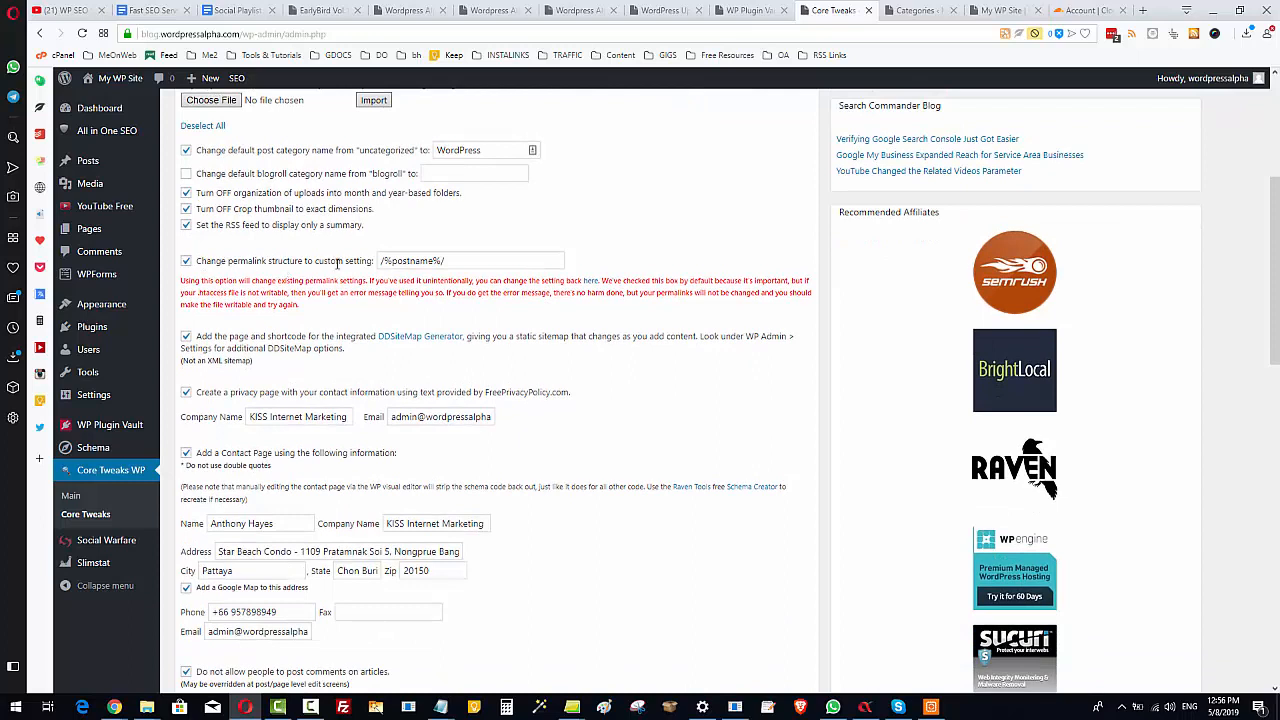
{"action": "left_click", "coordinate": [475, 261]}
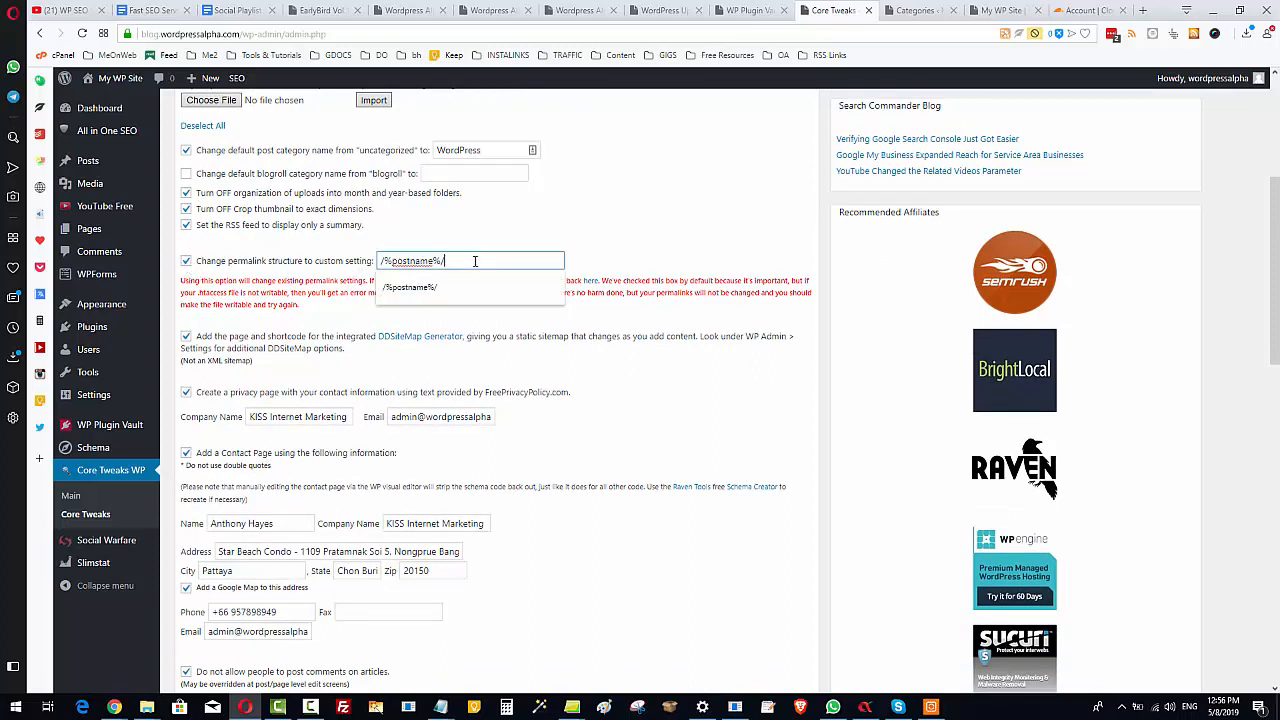
{"action": "left_click", "coordinate": [711, 357]}
{"action": "left_click", "coordinate": [451, 260]}
{"action": "left_click", "coordinate": [664, 363]}
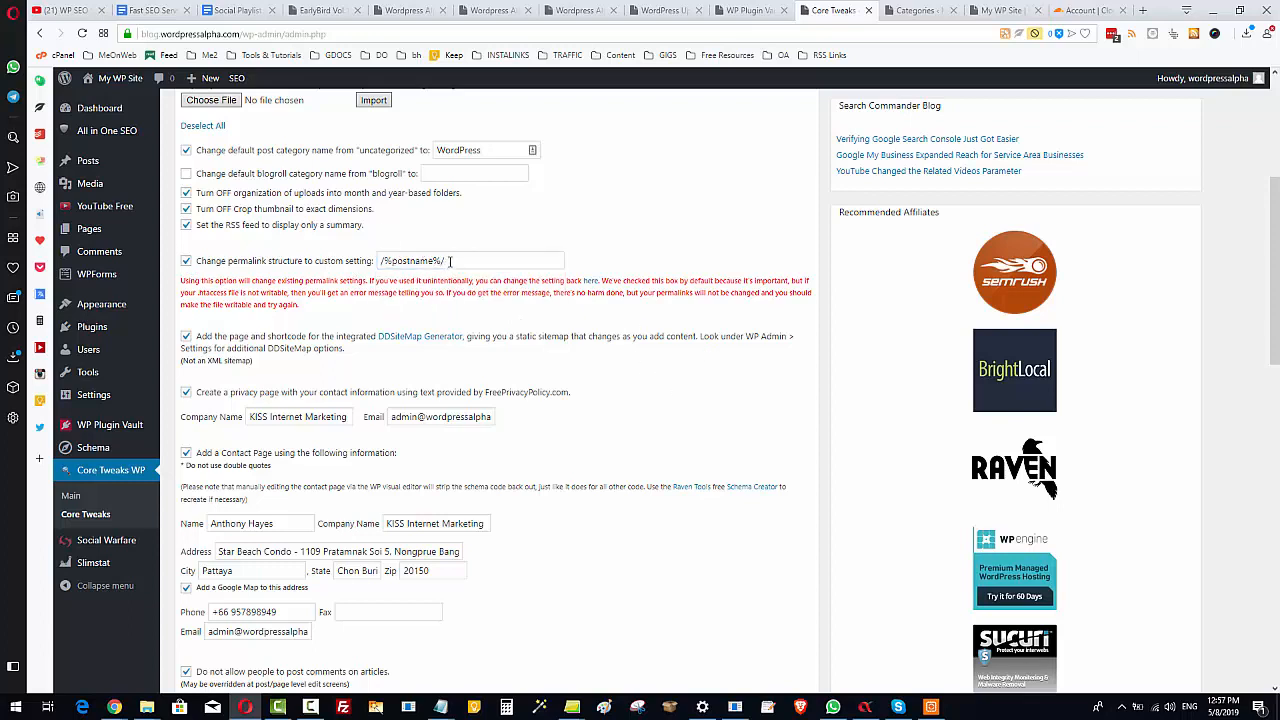
{"action": "left_click", "coordinate": [446, 261]}
{"action": "left_click", "coordinate": [593, 403]}
{"action": "left_click", "coordinate": [380, 261]}
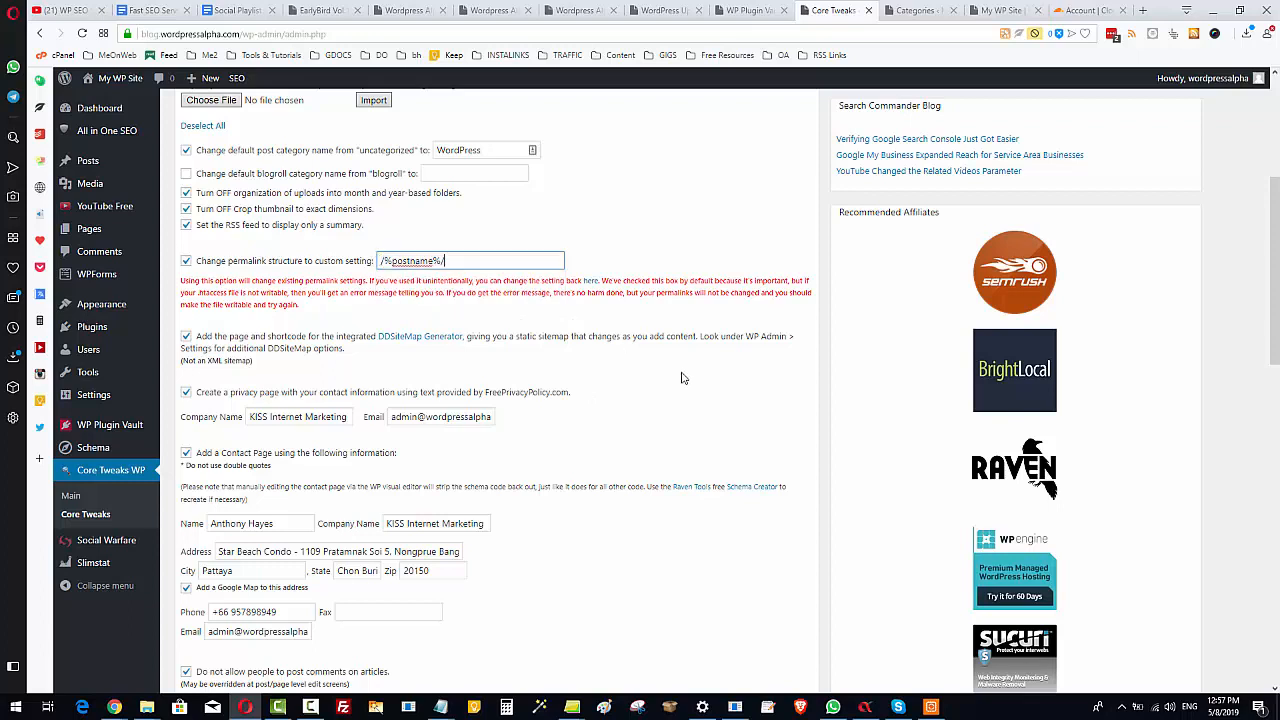
{"action": "left_click", "coordinate": [683, 378]}
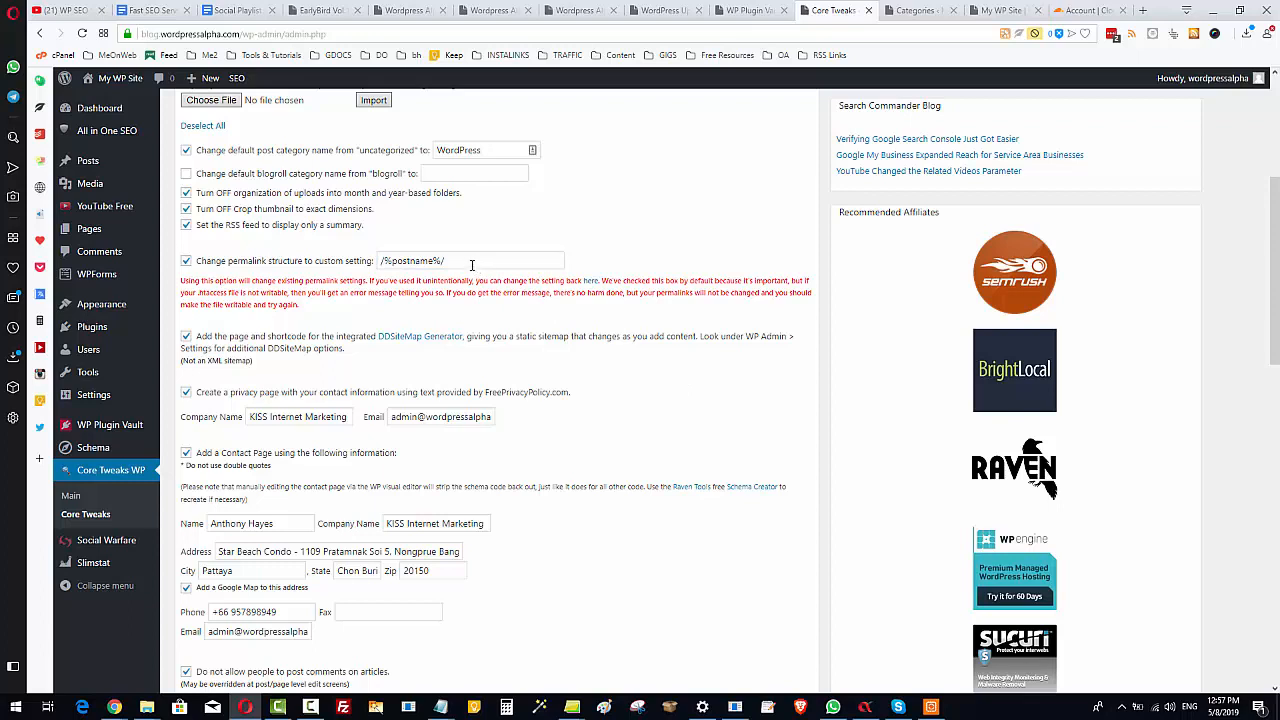
{"action": "left_click", "coordinate": [448, 261]}
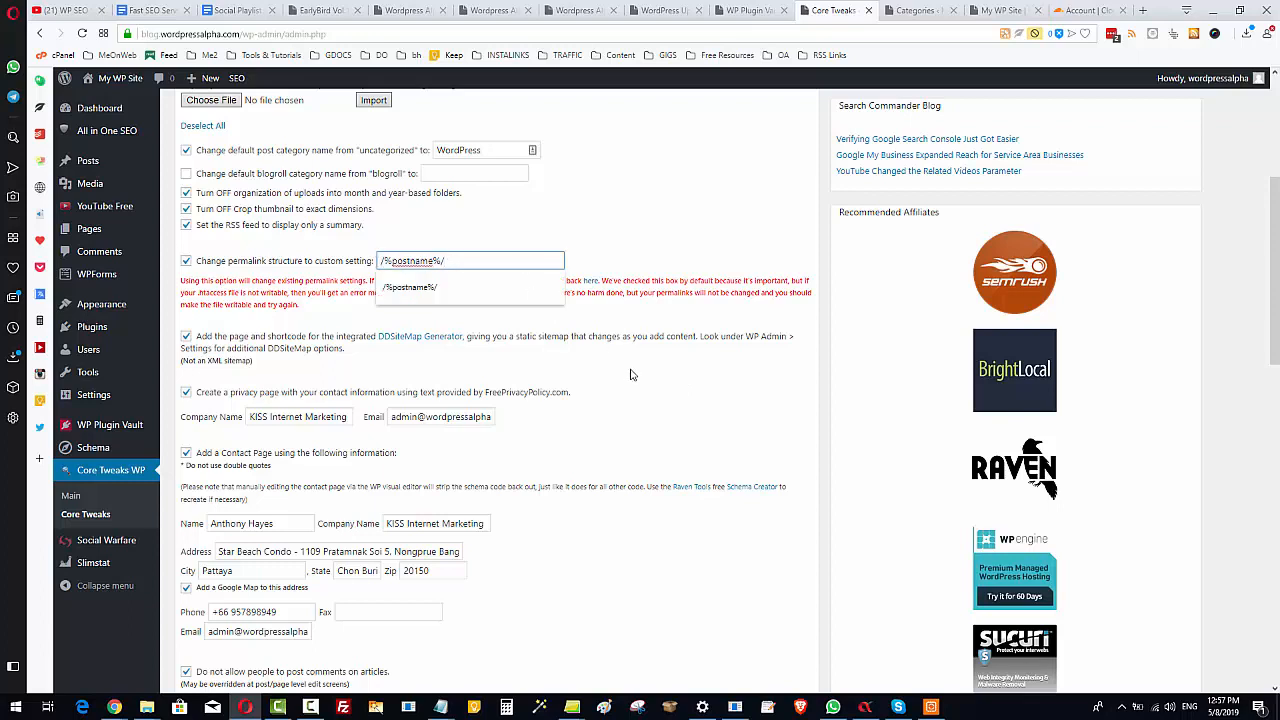
{"action": "left_click", "coordinate": [632, 367]}
Step: Review the DDSiteMap Generator option and the company name and email fields for the privacy page
{"action": "scroll", "coordinate": [437, 302], "scroll_direction": "down", "scroll_amount": 2}
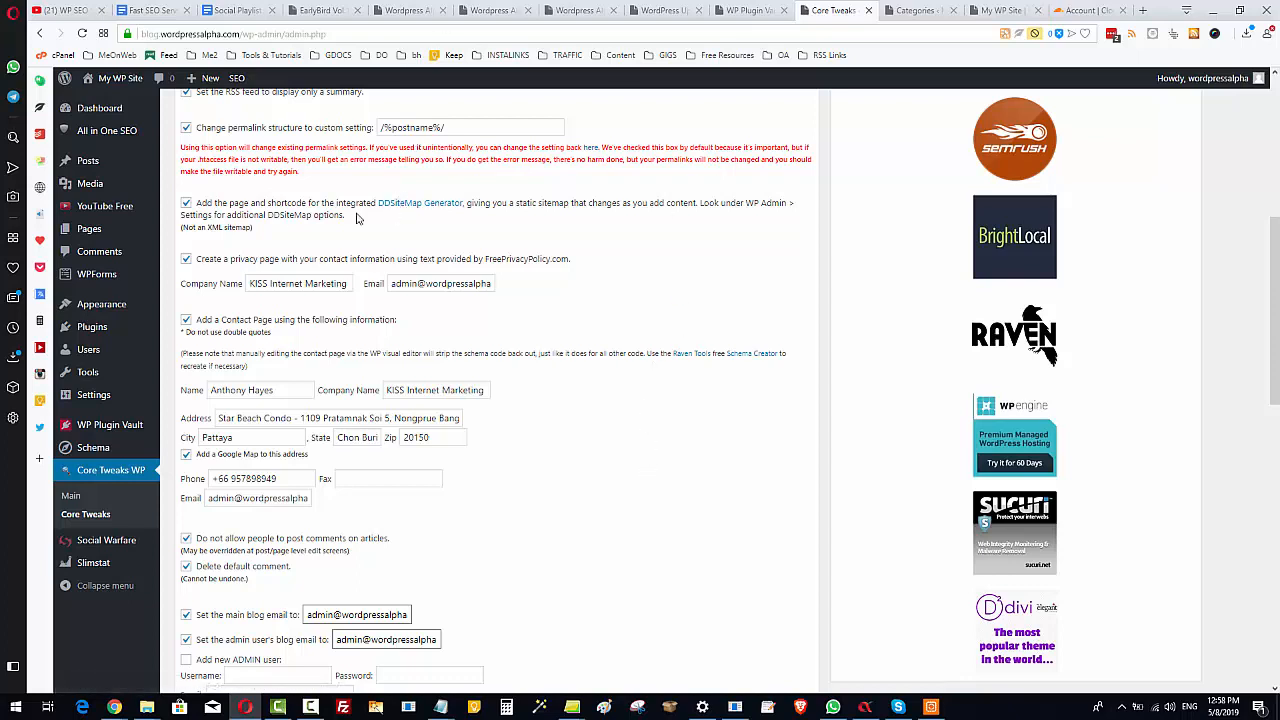
{"action": "scroll", "coordinate": [655, 315], "scroll_direction": "down", "scroll_amount": 3}
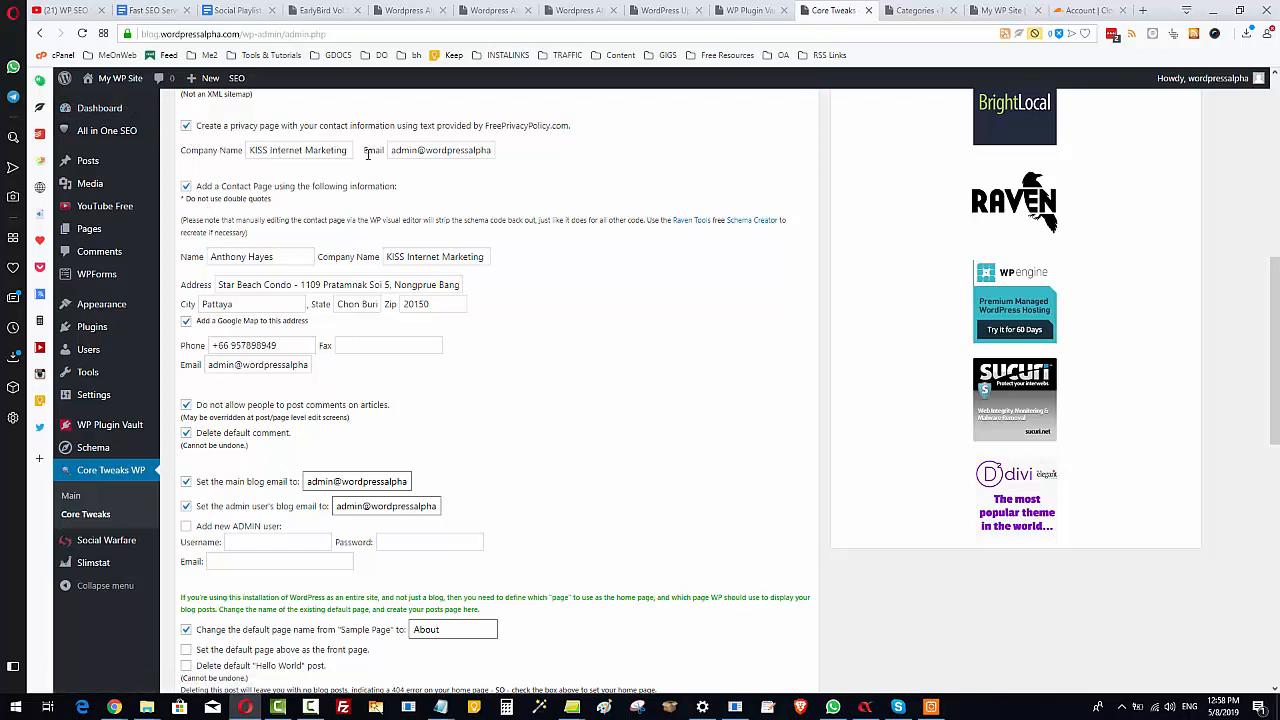
{"action": "left_click_drag", "start_coordinate": [395, 152], "coordinate": [342, 150]}
{"action": "left_click", "coordinate": [445, 152]}
{"action": "left_click", "coordinate": [650, 161]}
Step: Move the Core Tweaks tab to the end, then open the nearme.pw management page from the Wordpress Alpha sites list
{"action": "left_click_drag", "start_coordinate": [829, 12], "coordinate": [1095, 8]}
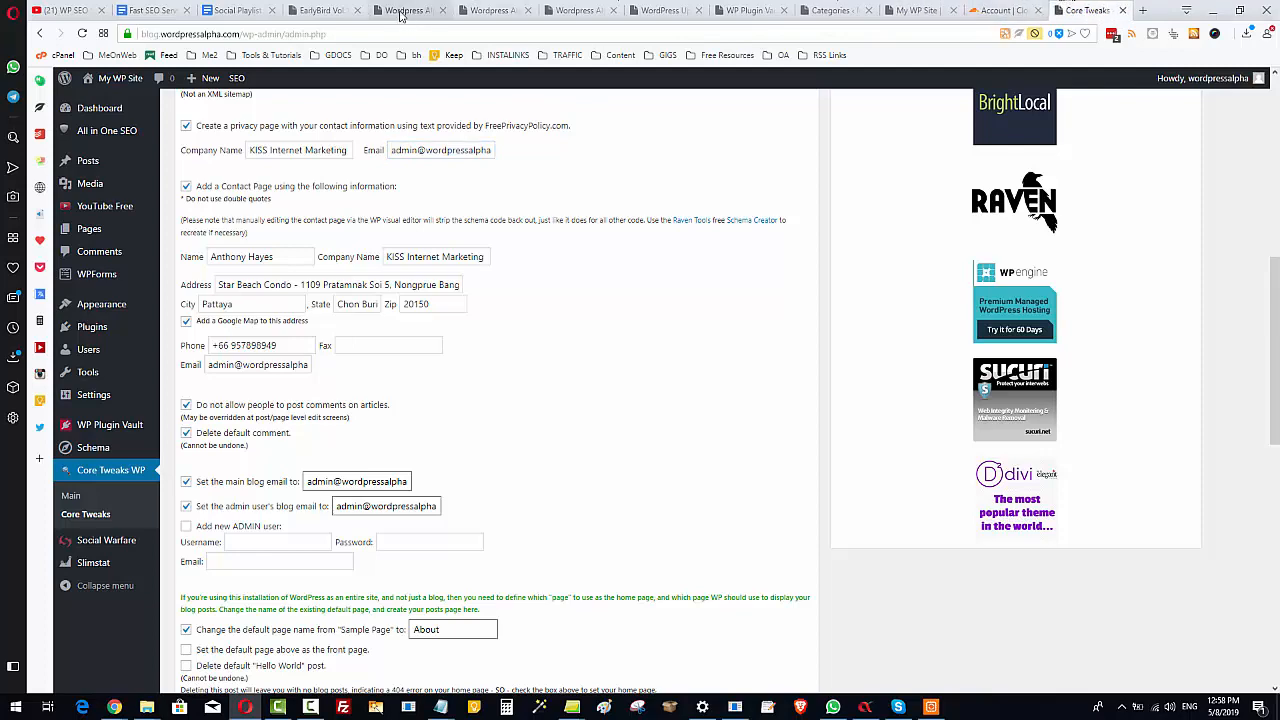
{"action": "left_click", "coordinate": [398, 12]}
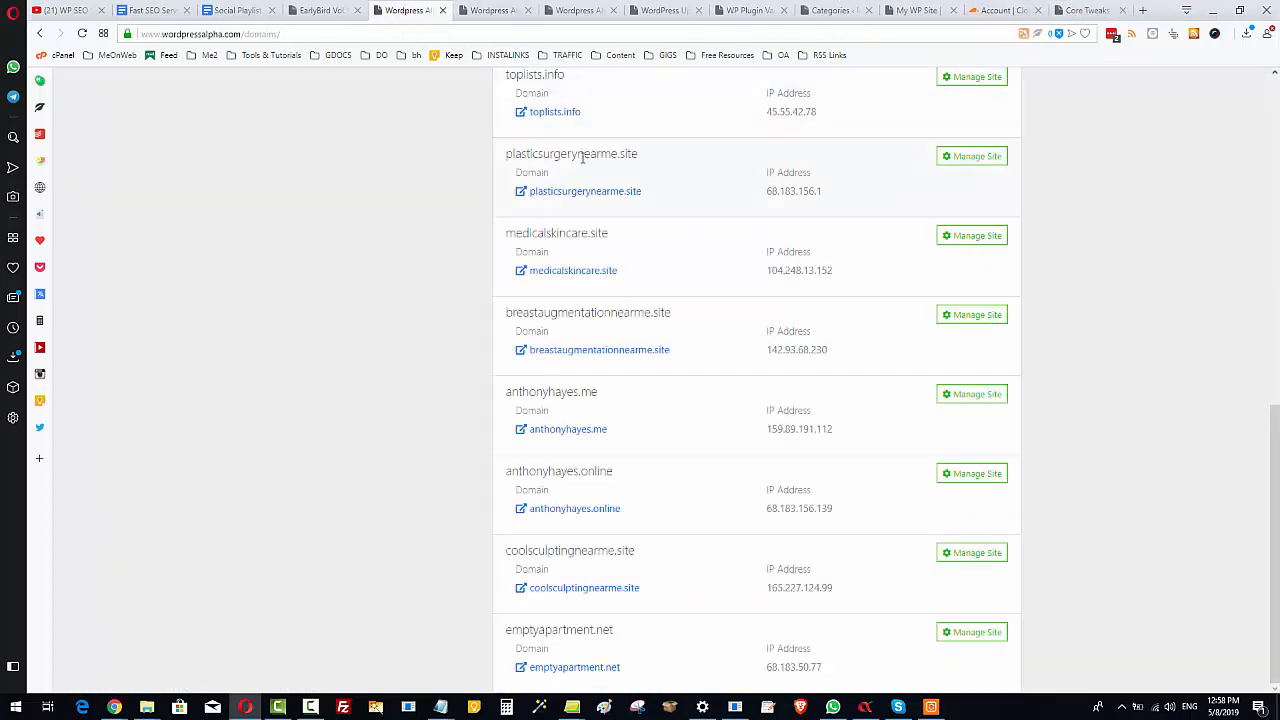
{"action": "scroll", "coordinate": [585, 160], "scroll_direction": "up", "scroll_amount": 2}
{"action": "scroll", "coordinate": [585, 160], "scroll_direction": "up", "scroll_amount": 4}
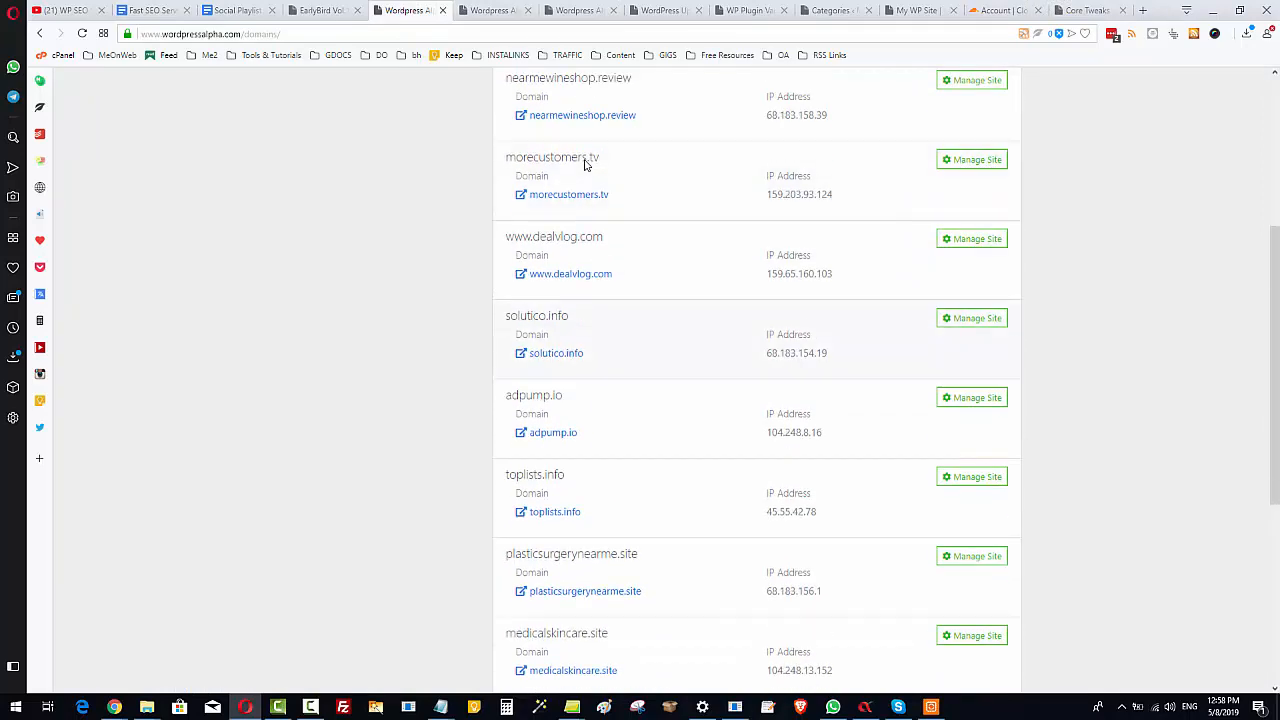
{"action": "scroll", "coordinate": [585, 160], "scroll_direction": "up", "scroll_amount": 2}
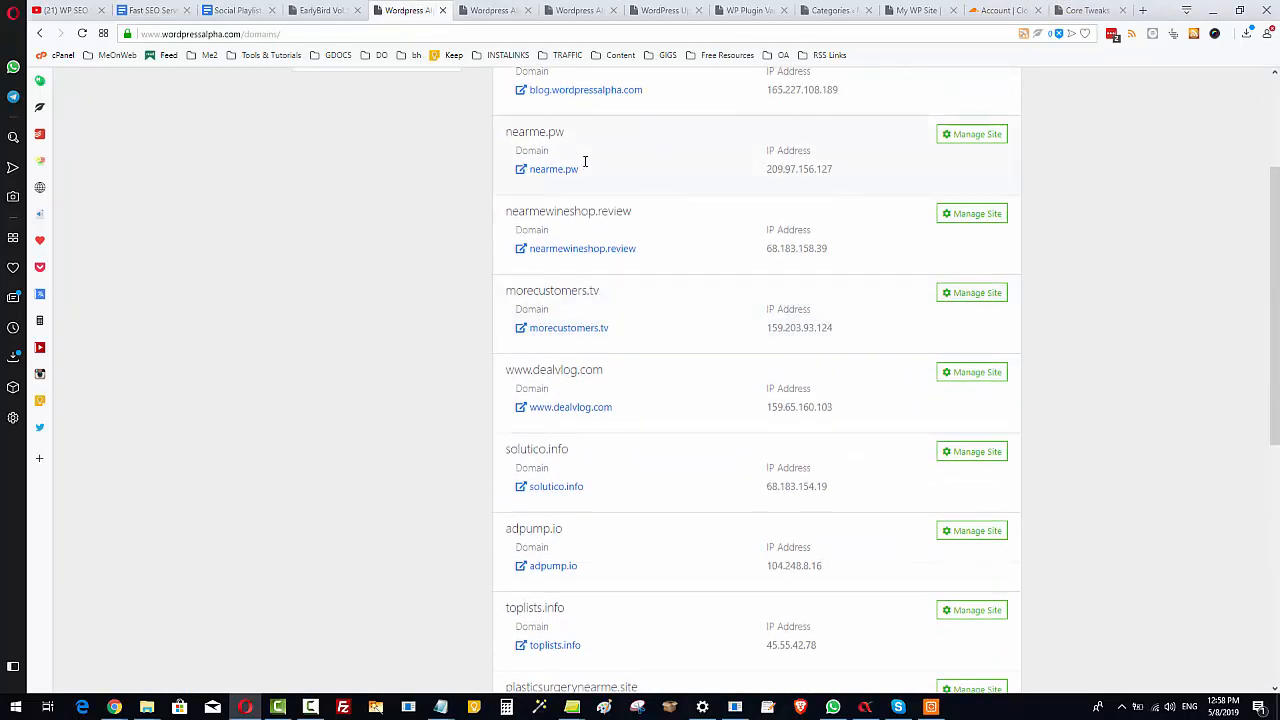
{"action": "scroll", "coordinate": [867, 148], "scroll_direction": "up", "scroll_amount": 2}
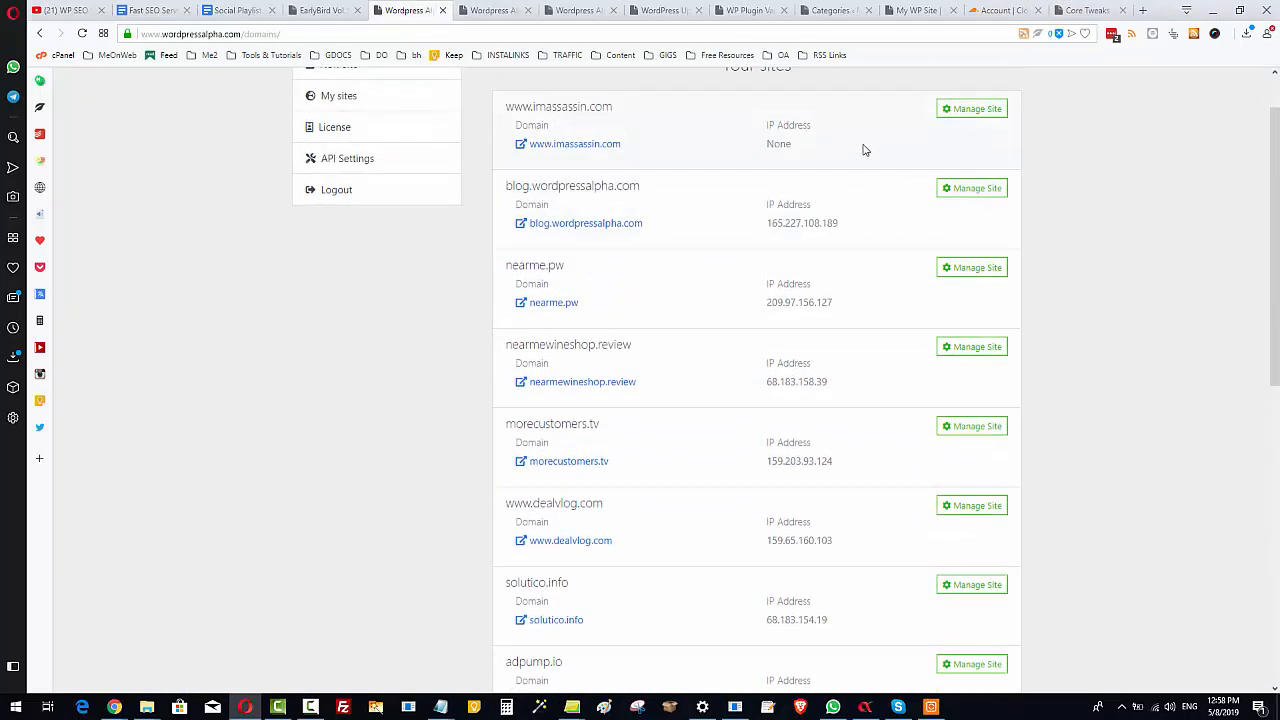
{"action": "left_click", "coordinate": [965, 270]}
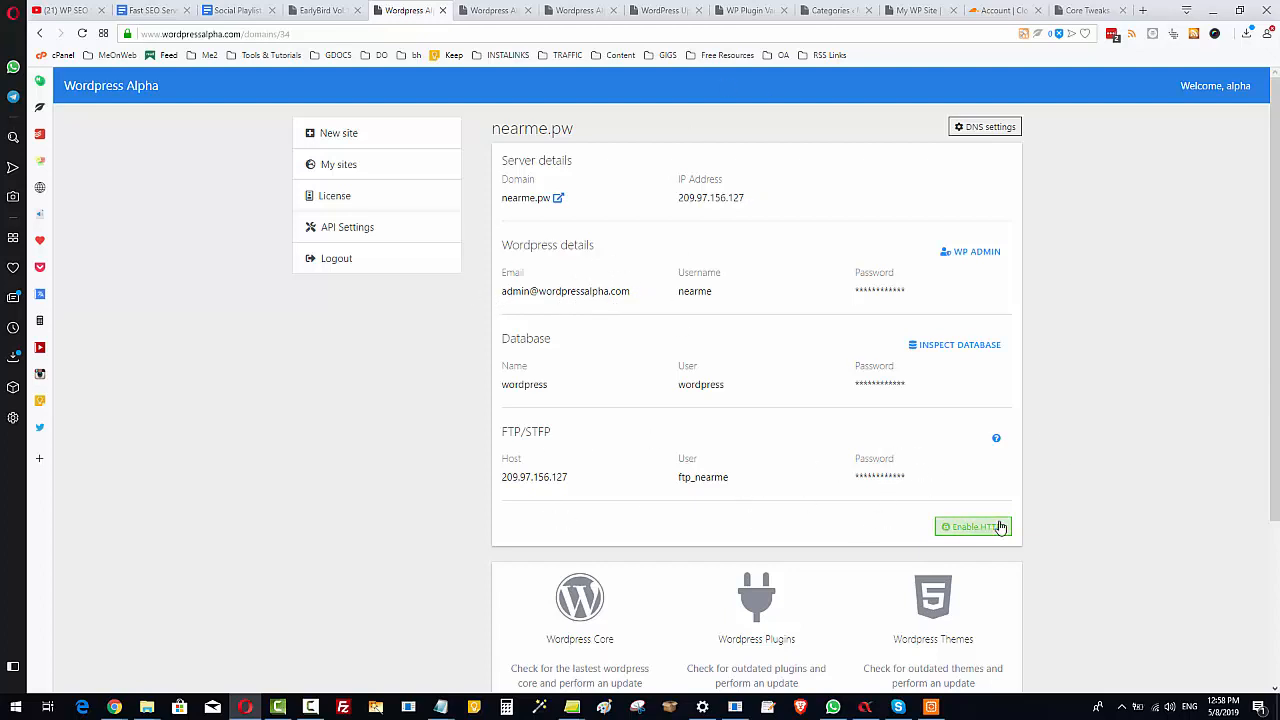
{"action": "scroll", "coordinate": [1158, 464], "scroll_direction": "down", "scroll_amount": 1}
{"action": "scroll", "coordinate": [1130, 420], "scroll_direction": "up", "scroll_amount": 1}
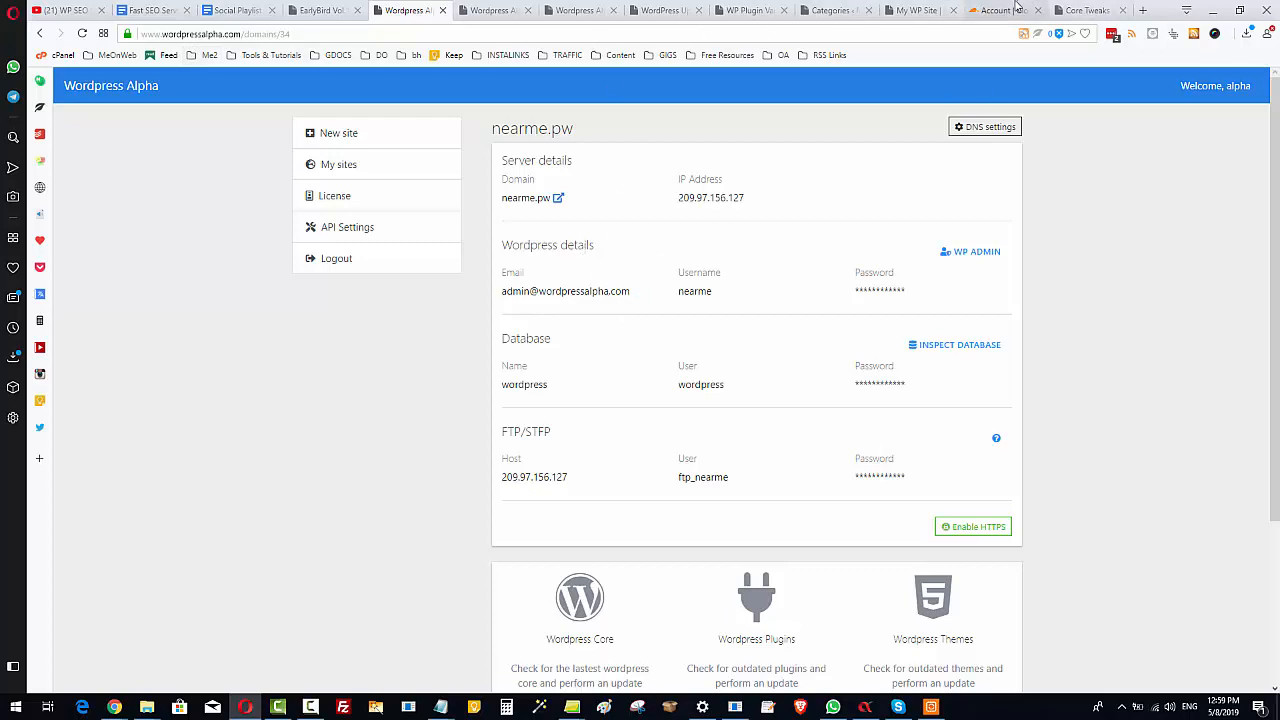
Step: Return to Core Tweaks and review the contact page, comment, admin email, default page and footer options
{"action": "left_click", "coordinate": [1088, 12]}
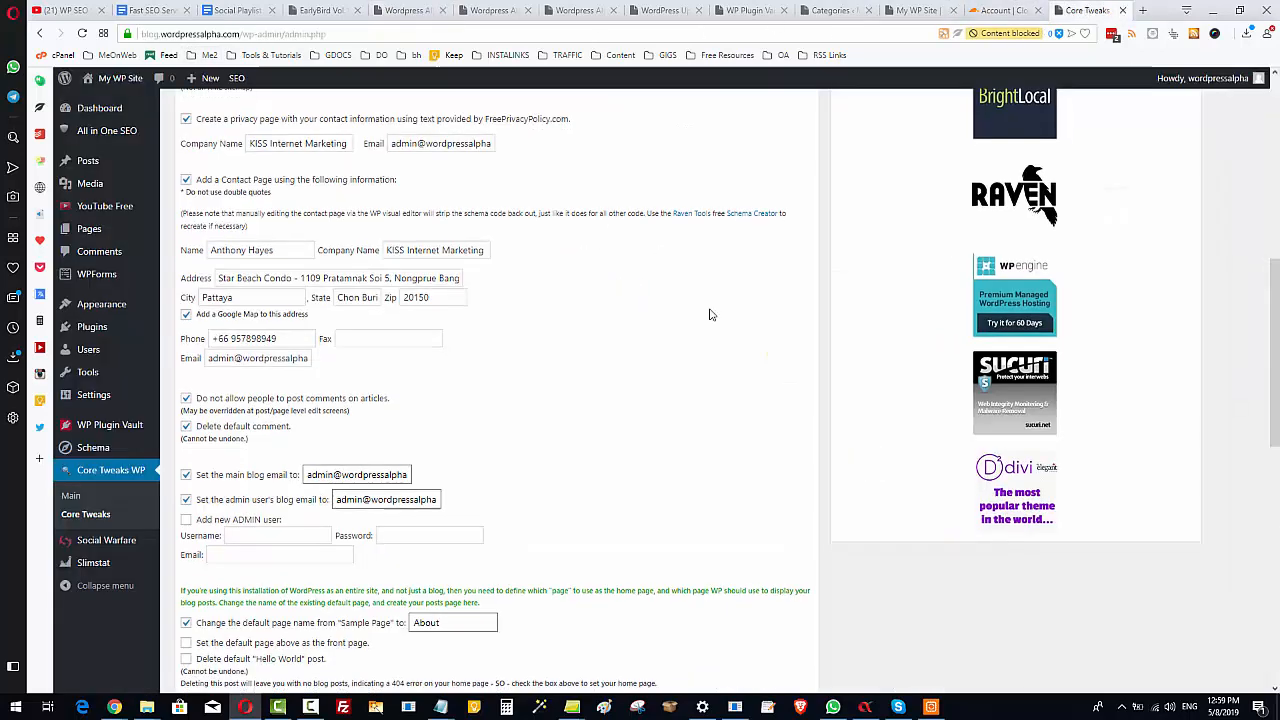
{"action": "scroll", "coordinate": [712, 300], "scroll_direction": "down", "scroll_amount": 2}
{"action": "scroll", "coordinate": [620, 238], "scroll_direction": "up", "scroll_amount": 2}
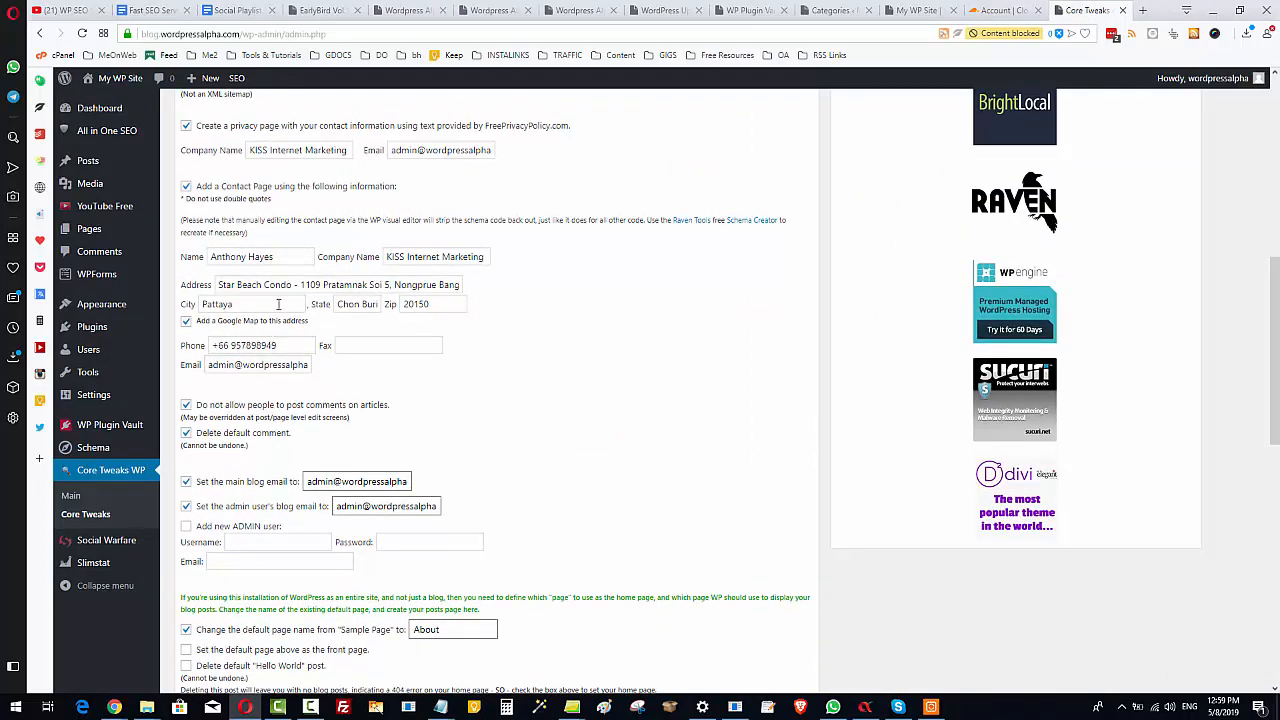
{"action": "scroll", "coordinate": [262, 130], "scroll_direction": "down", "scroll_amount": 2}
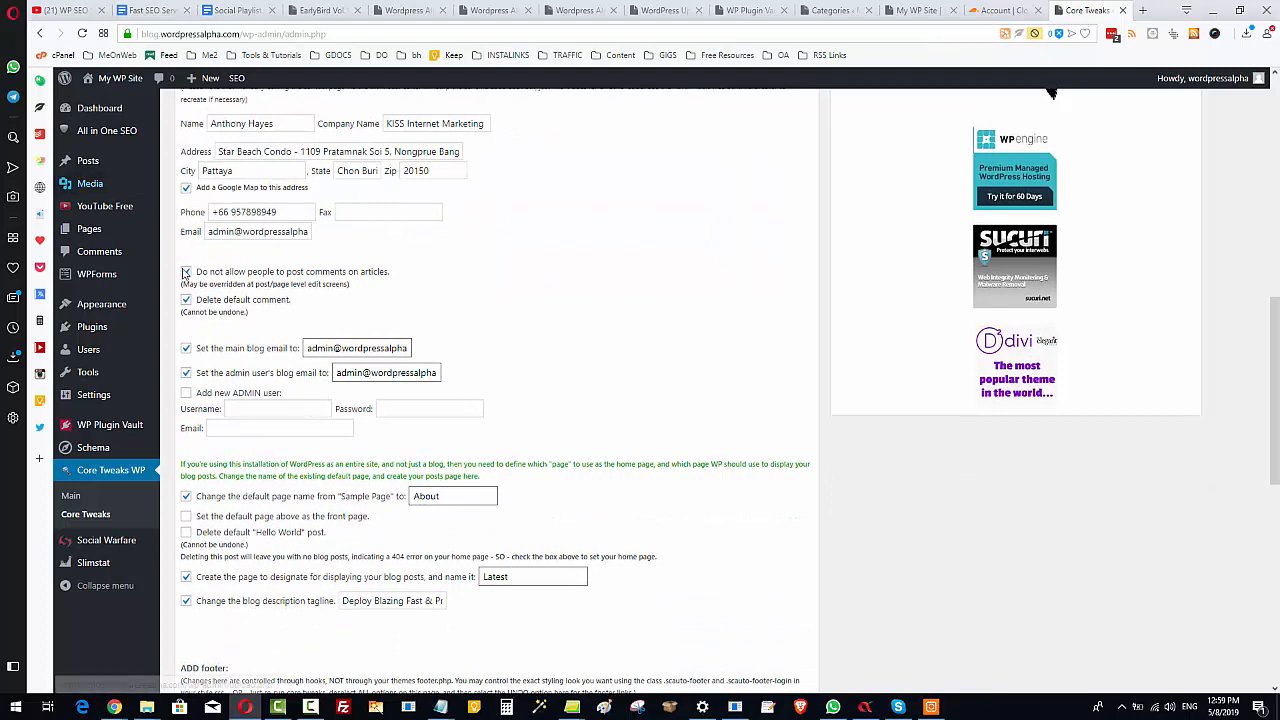
{"action": "scroll", "coordinate": [490, 277], "scroll_direction": "down", "scroll_amount": 1}
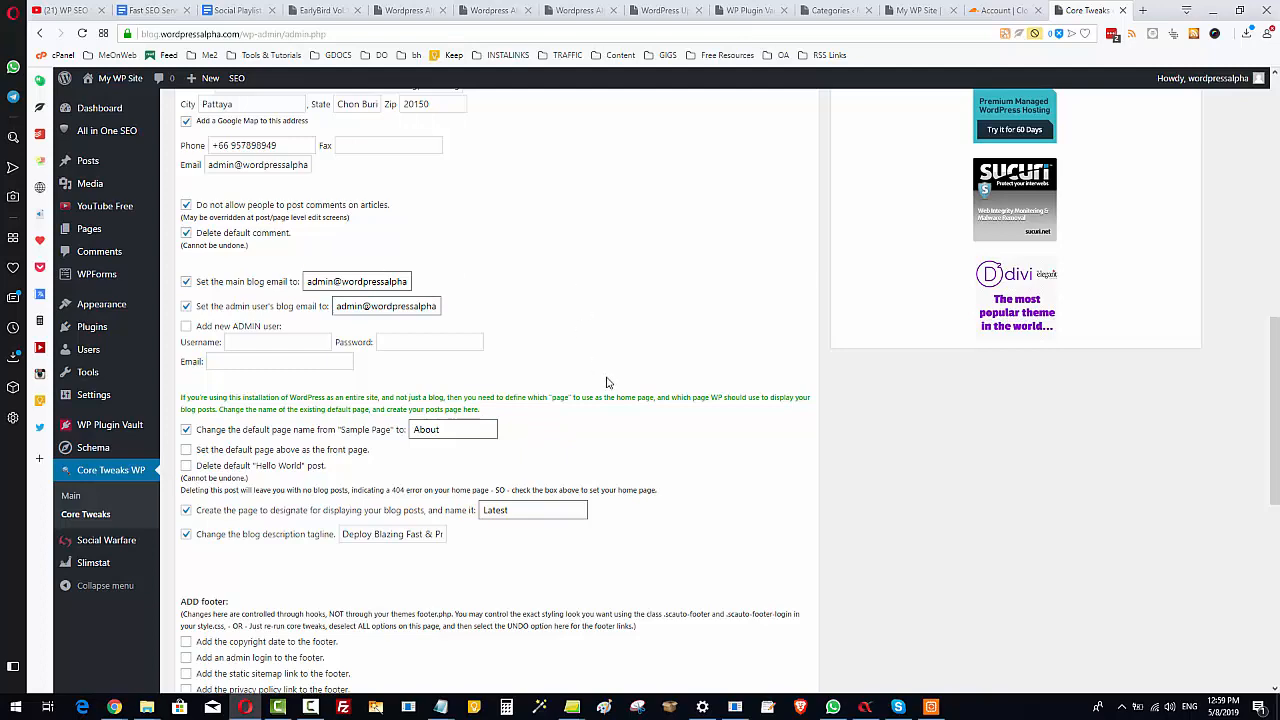
{"action": "scroll", "coordinate": [606, 381], "scroll_direction": "down", "scroll_amount": 1}
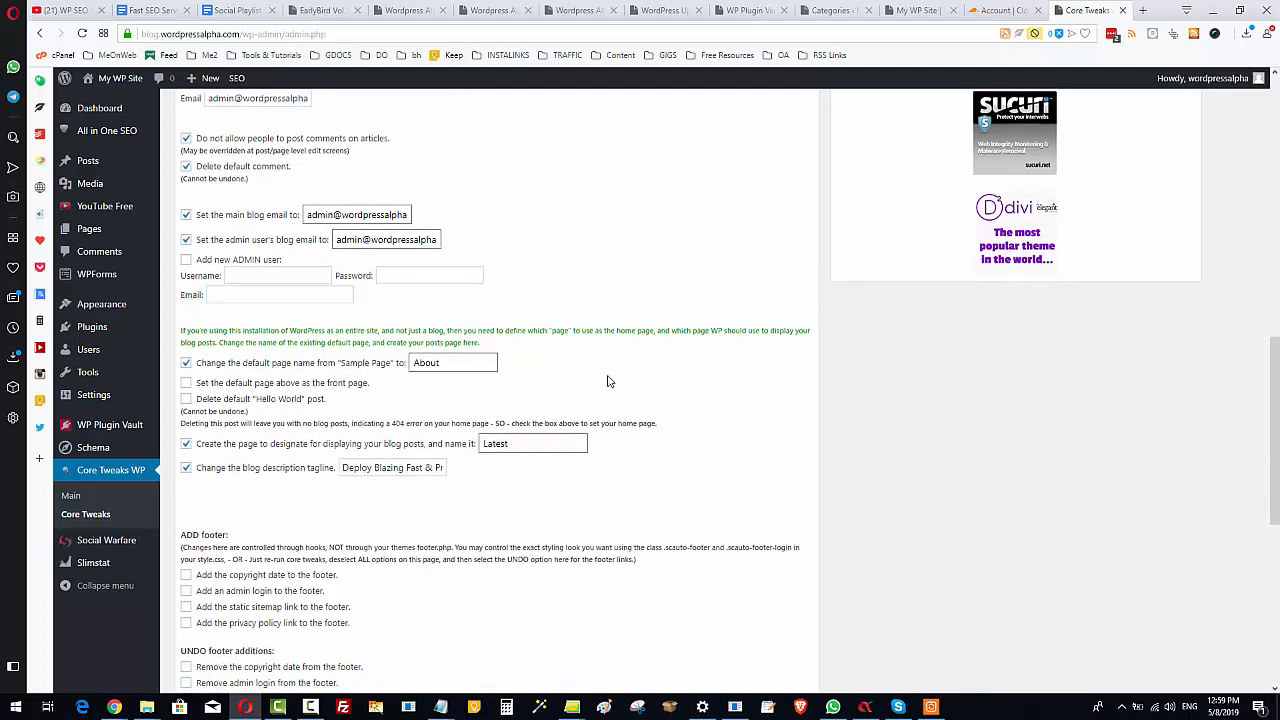
{"action": "scroll", "coordinate": [606, 381], "scroll_direction": "up", "scroll_amount": 2}
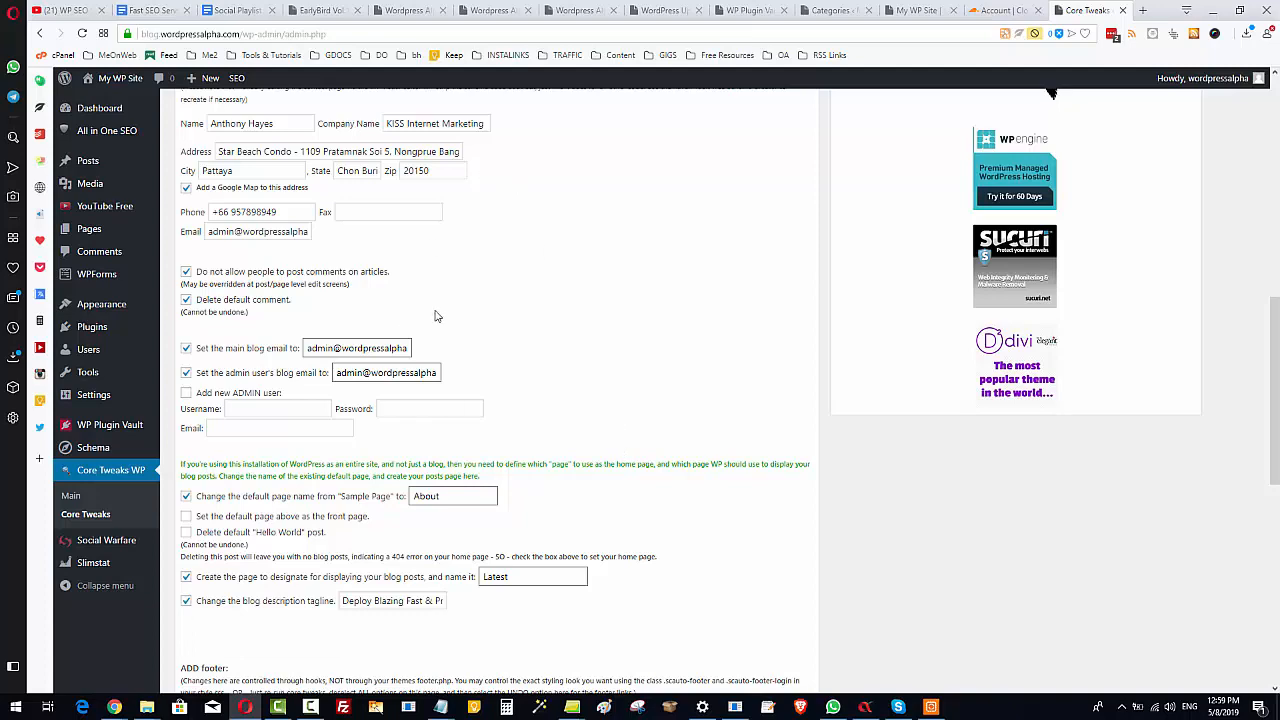
{"action": "scroll", "coordinate": [548, 361], "scroll_direction": "down", "scroll_amount": 2}
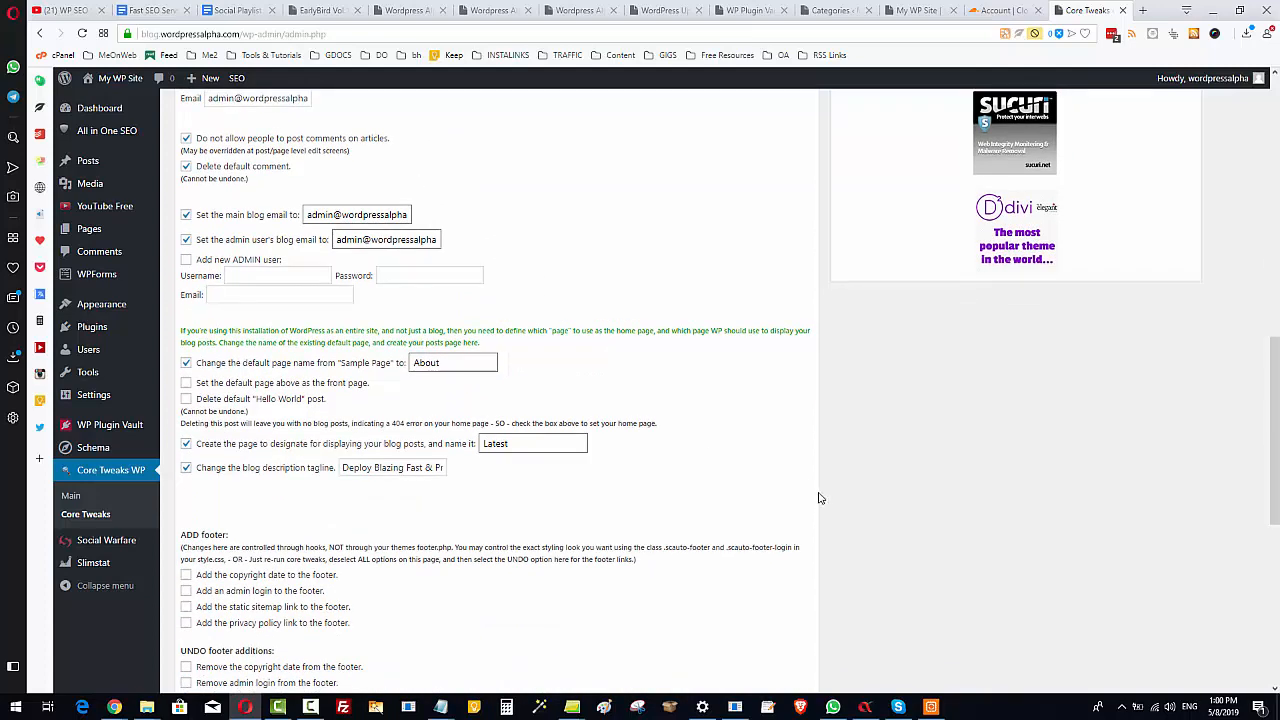
{"action": "scroll", "coordinate": [628, 370], "scroll_direction": "up", "scroll_amount": 1}
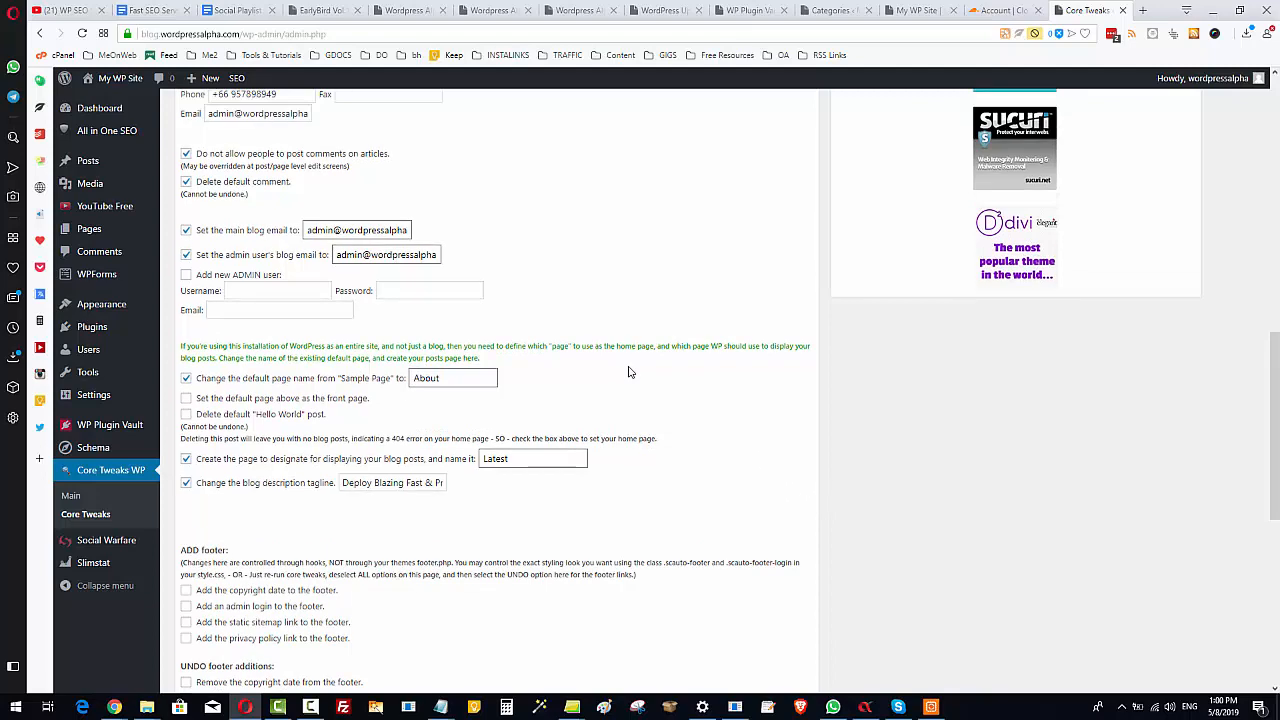
{"action": "scroll", "coordinate": [628, 370], "scroll_direction": "down", "scroll_amount": 1}
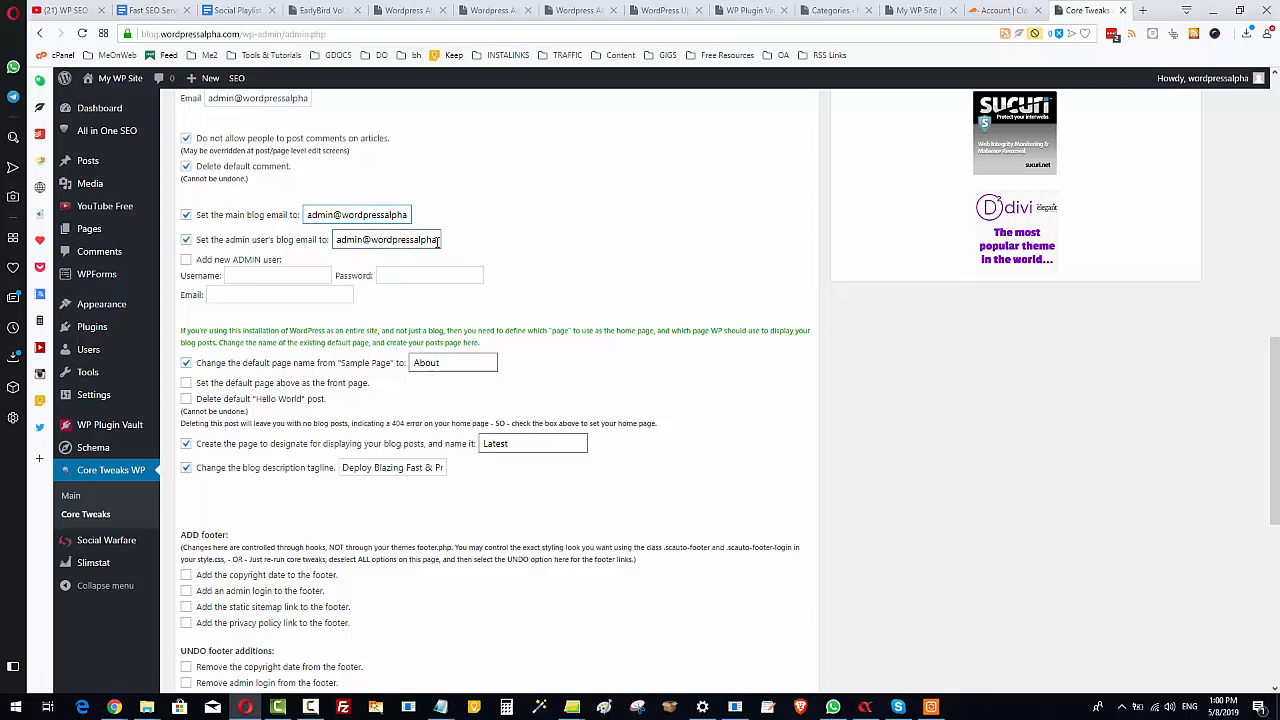
{"action": "scroll", "coordinate": [440, 245], "scroll_direction": "down", "scroll_amount": 3}
{"action": "scroll", "coordinate": [450, 250], "scroll_direction": "up", "scroll_amount": 2}
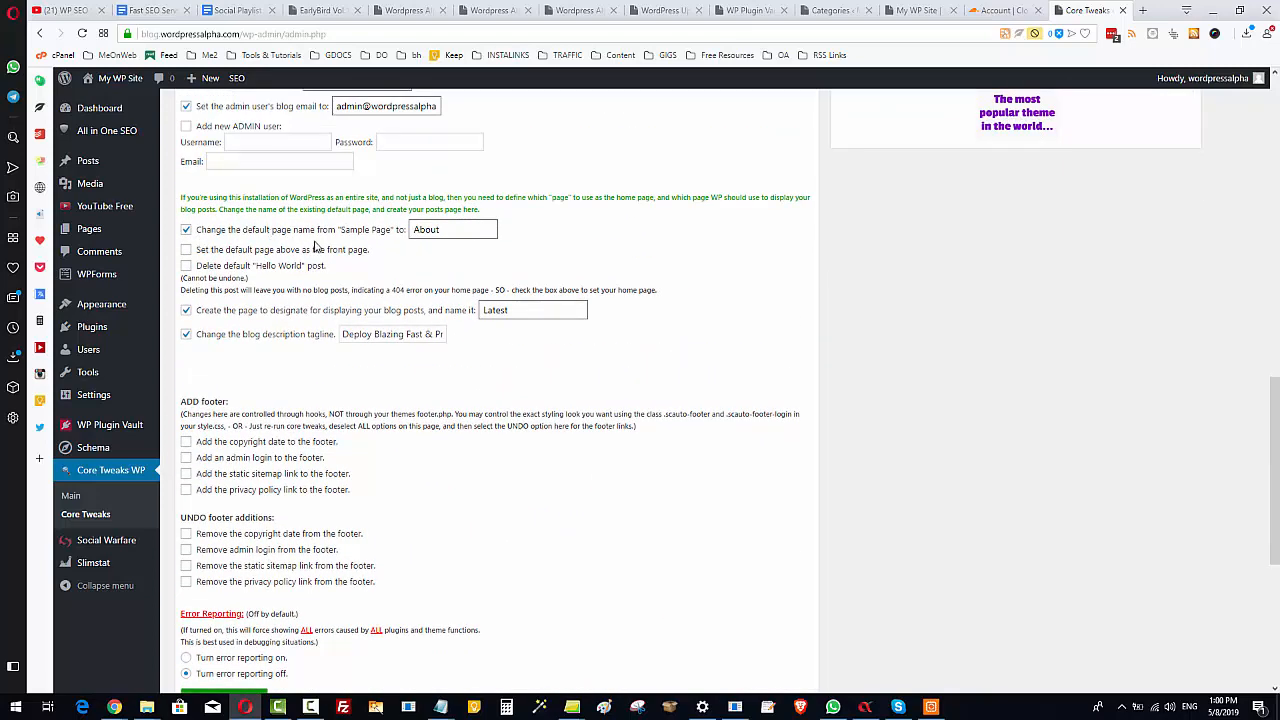
Step: Name the page designated for displaying blog posts "Blog"
{"action": "left_click", "coordinate": [434, 237]}
{"action": "left_click", "coordinate": [536, 312]}
{"action": "left_click", "coordinate": [536, 312]}
{"action": "double_click", "coordinate": [523, 313]}
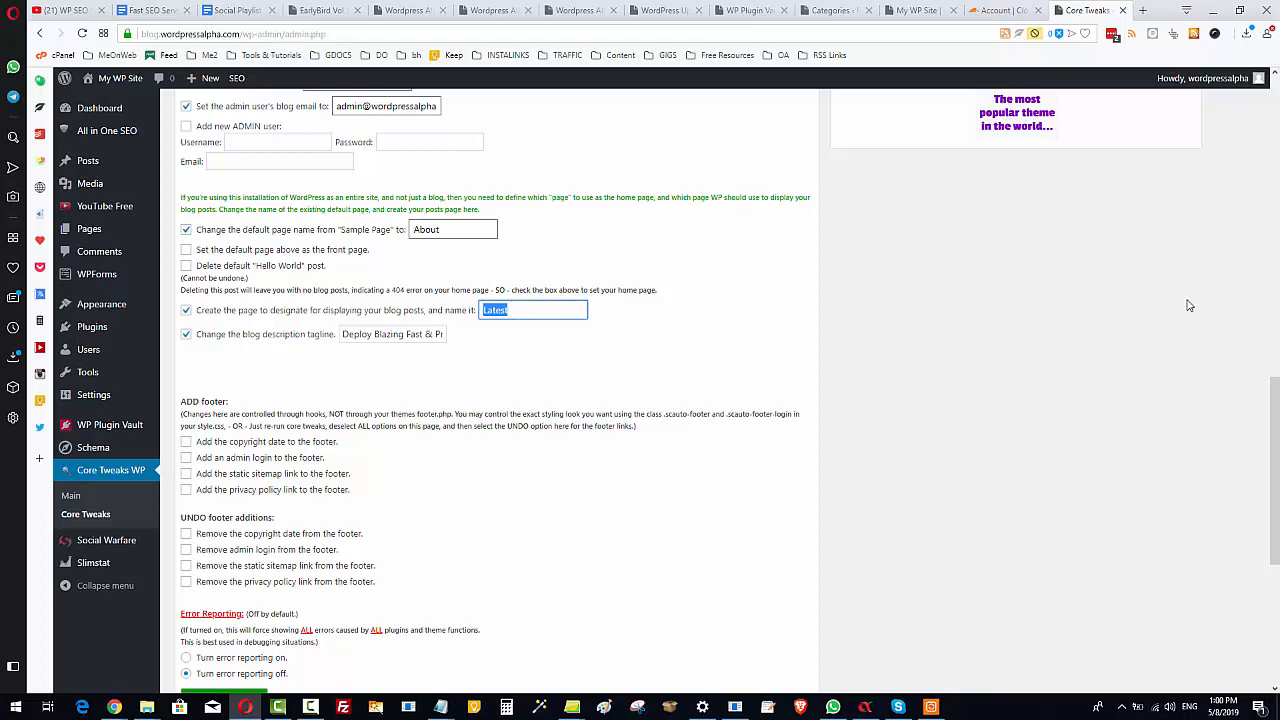
{"action": "left_click", "coordinate": [545, 309]}
{"action": "type", "text": "blog"}
{"action": "left_click_drag", "start_coordinate": [491, 310], "coordinate": [469, 312]}
{"action": "type", "text": "B"}
{"action": "left_click", "coordinate": [556, 338]}
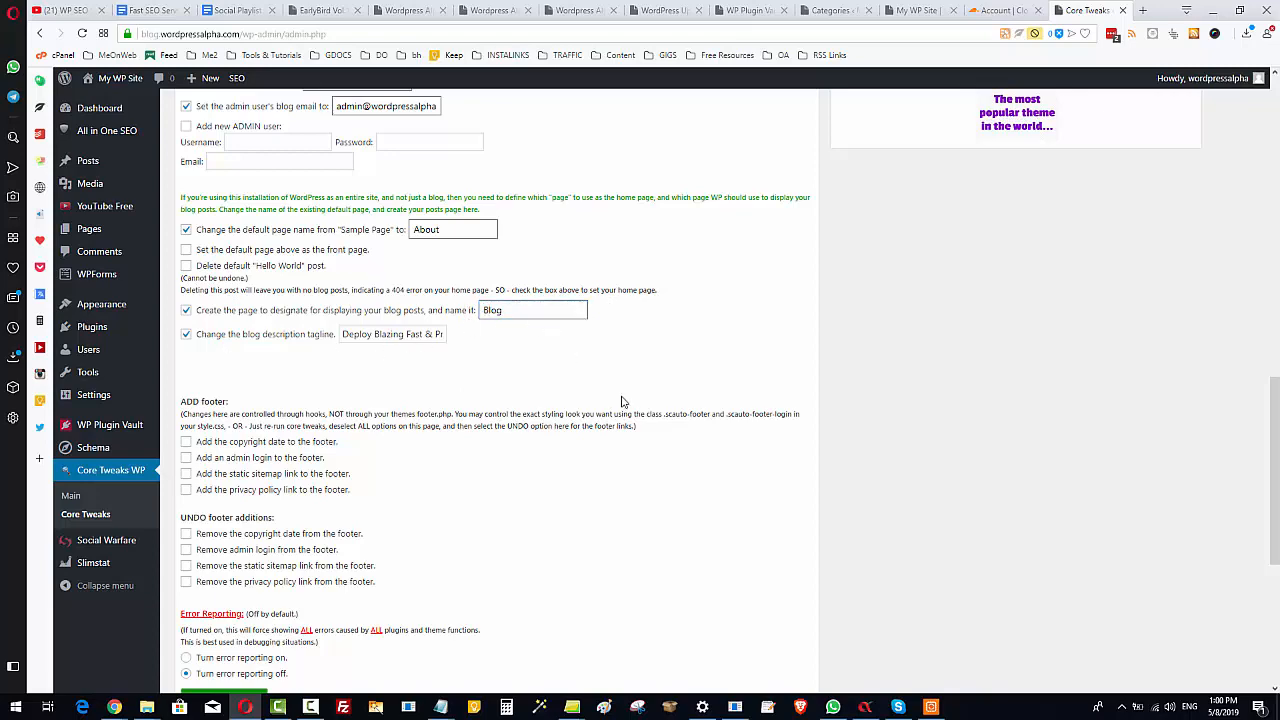
{"action": "scroll", "coordinate": [625, 402], "scroll_direction": "down", "scroll_amount": 2}
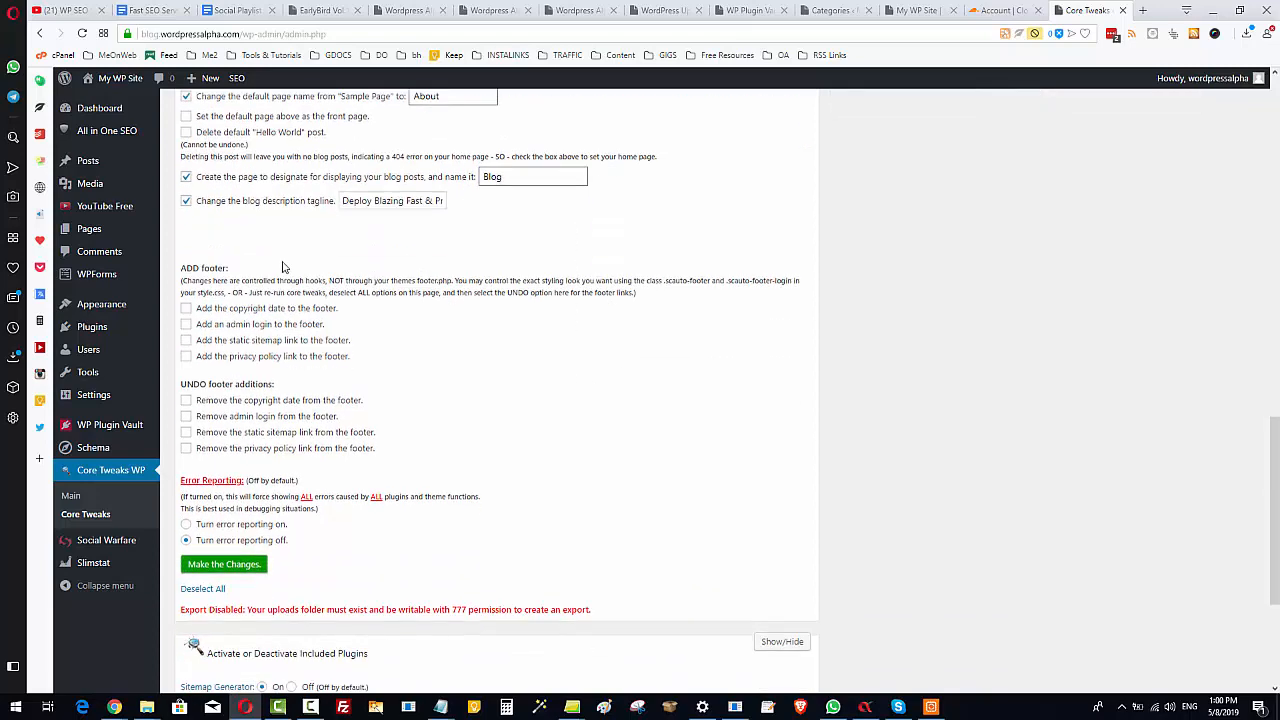
{"action": "left_click", "coordinate": [186, 324]}
{"action": "left_click", "coordinate": [186, 324]}
{"action": "left_click", "coordinate": [186, 340]}
{"action": "left_click", "coordinate": [186, 309]}
{"action": "left_click", "coordinate": [186, 309]}
{"action": "left_click", "coordinate": [186, 340]}
{"action": "left_click", "coordinate": [187, 356]}
Step: Enable the copyright date, admin login, static sitemap link and privacy policy link for the footer, and apply the Core Tweaks changes
{"action": "scroll", "coordinate": [530, 388], "scroll_direction": "down", "scroll_amount": 3}
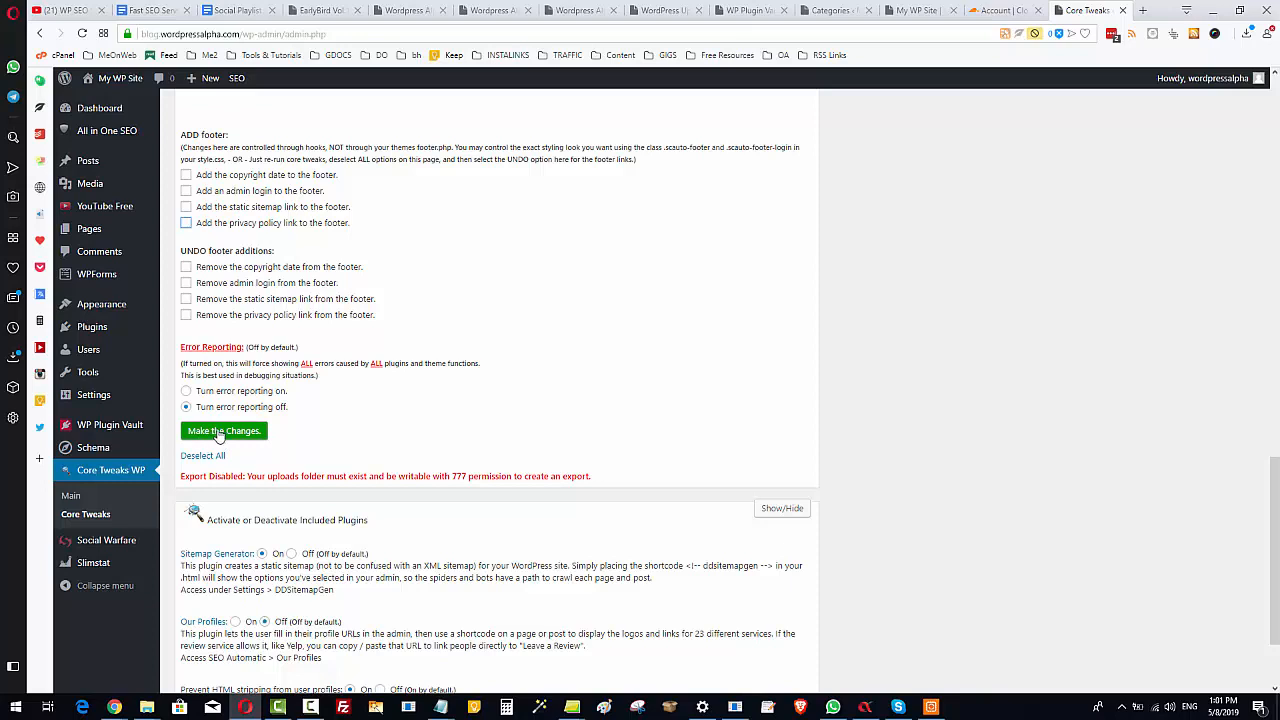
{"action": "left_click", "coordinate": [186, 223]}
{"action": "left_click", "coordinate": [186, 207]}
{"action": "left_click", "coordinate": [186, 175]}
{"action": "left_click", "coordinate": [186, 191]}
{"action": "left_click", "coordinate": [224, 436]}
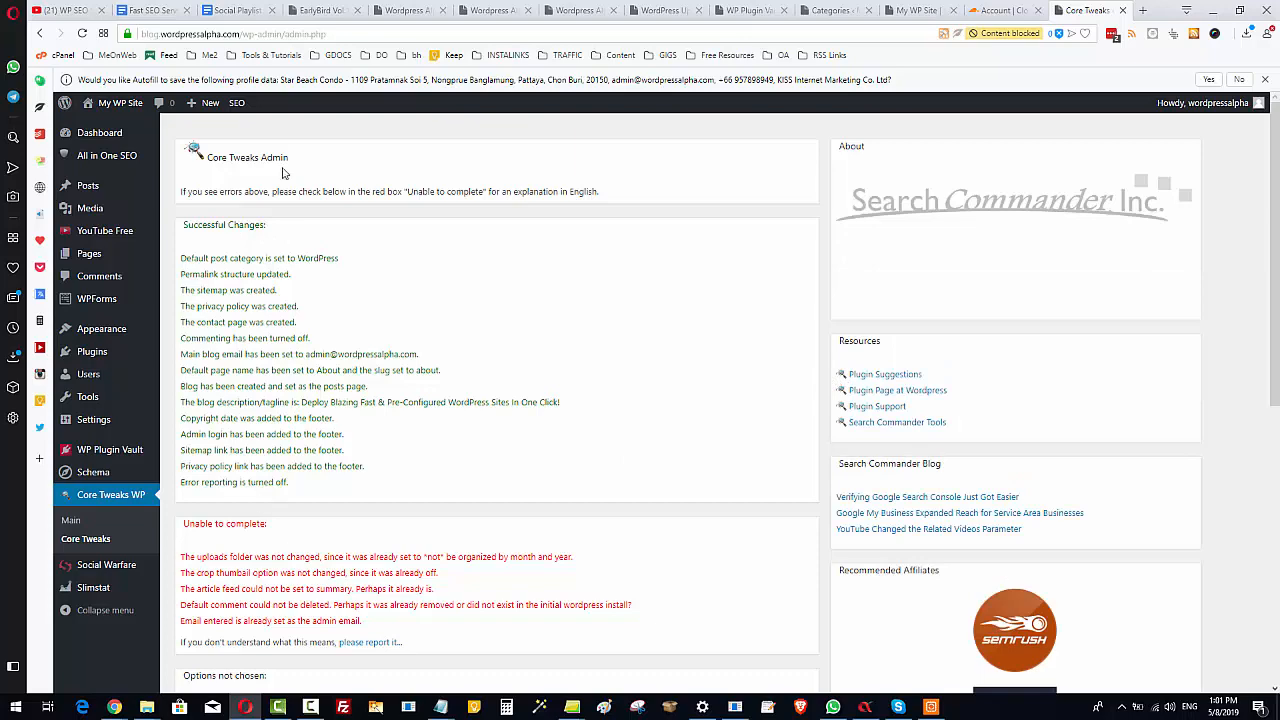
Step: Review the Core Tweaks report of successful changes, items unable to complete and options not chosen
{"action": "scroll", "coordinate": [435, 323], "scroll_direction": "down", "scroll_amount": 2}
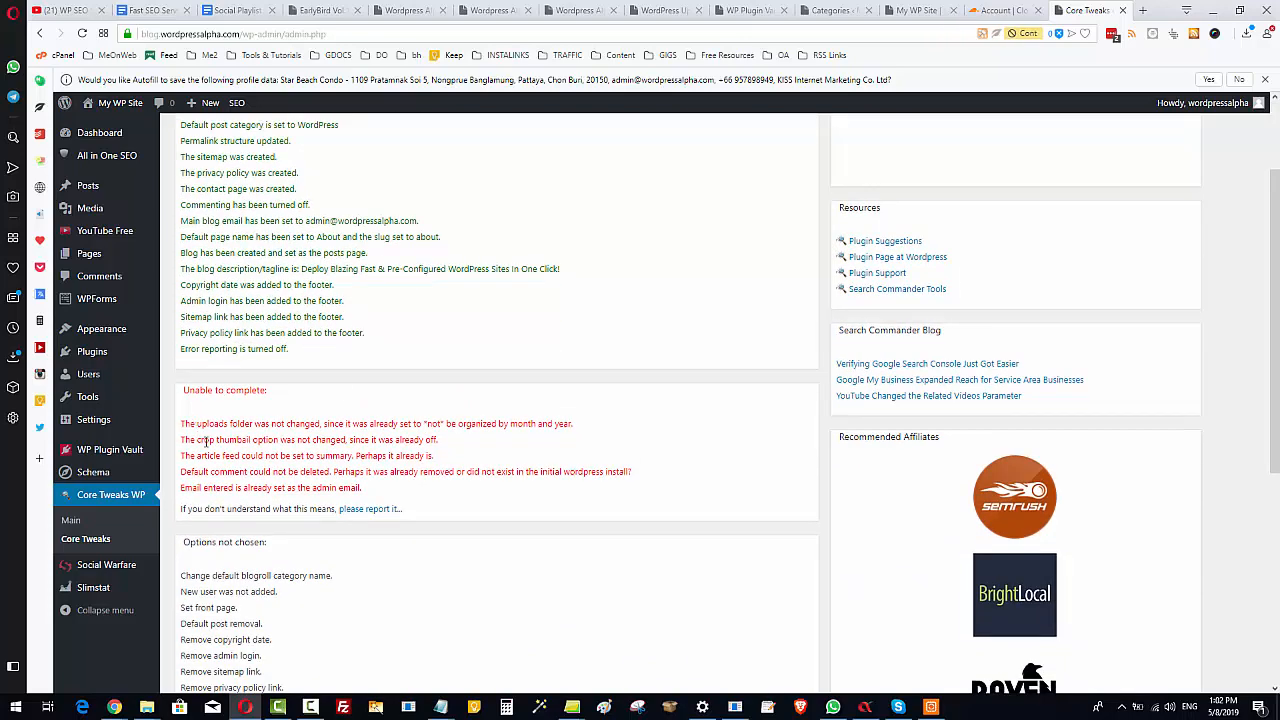
{"action": "scroll", "coordinate": [441, 490], "scroll_direction": "down", "scroll_amount": 2}
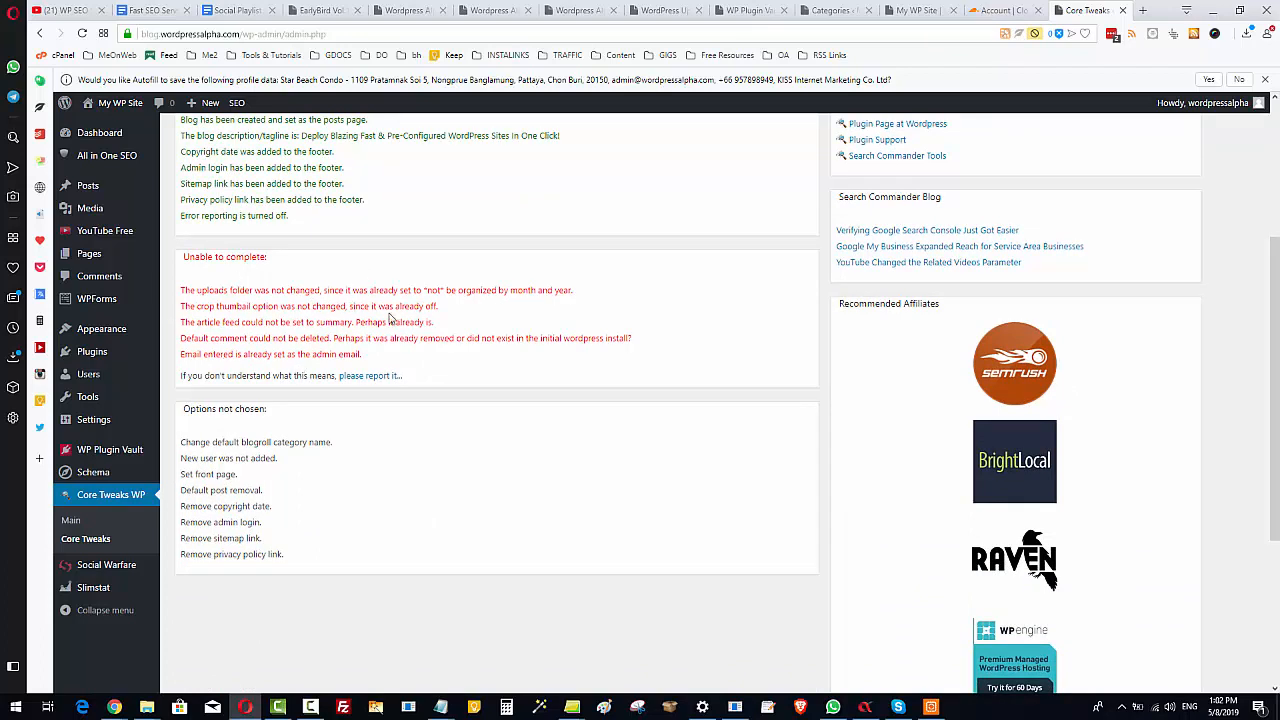
{"action": "scroll", "coordinate": [626, 369], "scroll_direction": "down", "scroll_amount": 2}
{"action": "scroll", "coordinate": [523, 329], "scroll_direction": "up", "scroll_amount": 5}
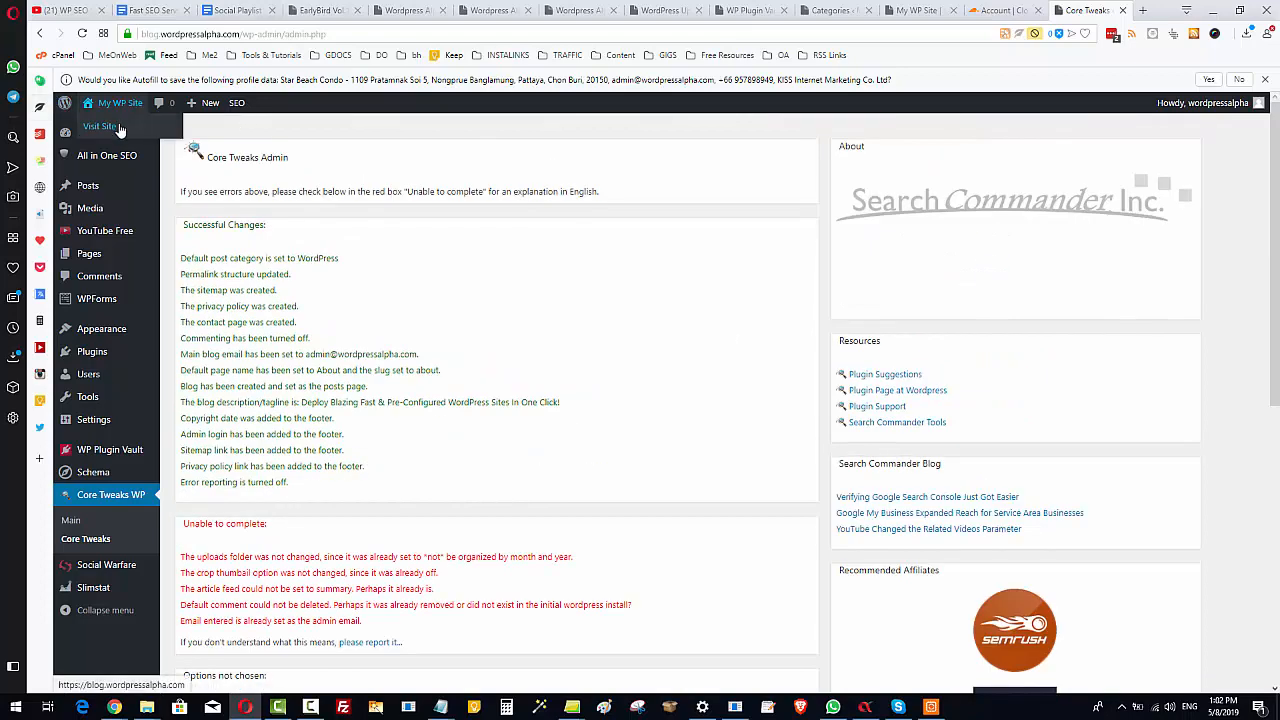
Step: Open the live site in a new tab, accept its cookie notice and inspect the footer links
{"action": "right_click", "coordinate": [110, 126]}
{"action": "left_click", "coordinate": [176, 140]}
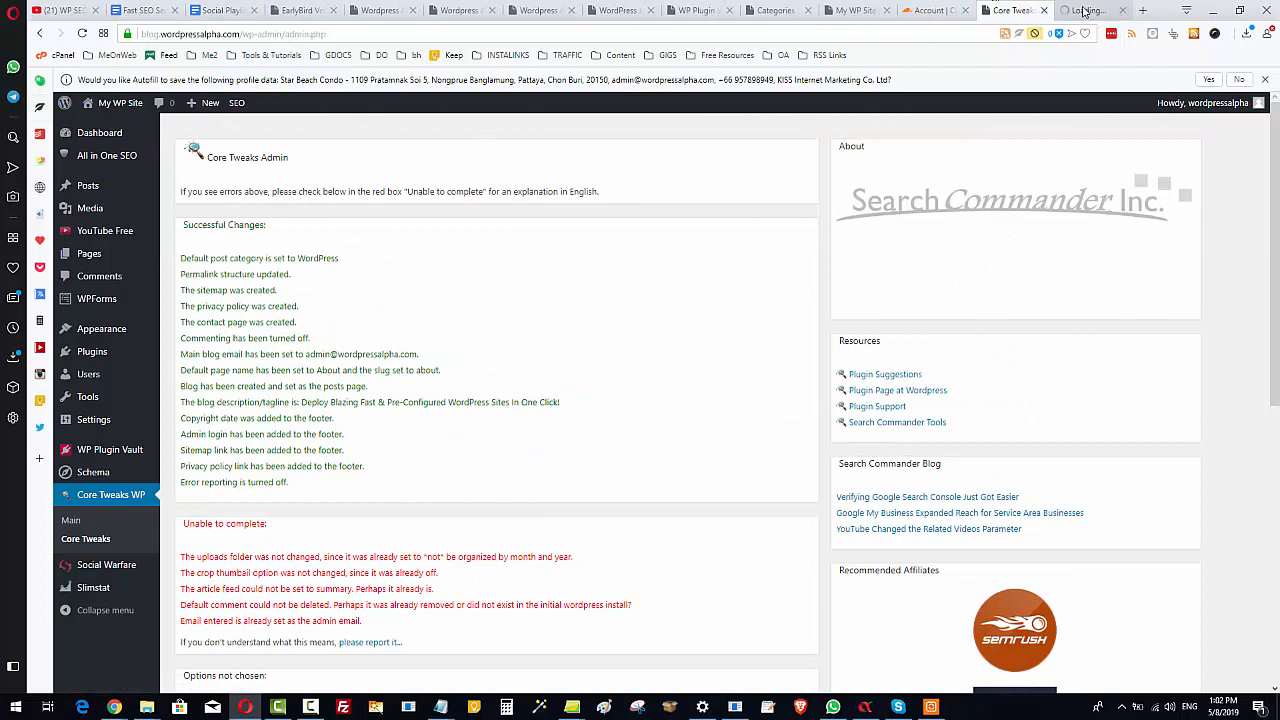
{"action": "left_click", "coordinate": [1090, 10]}
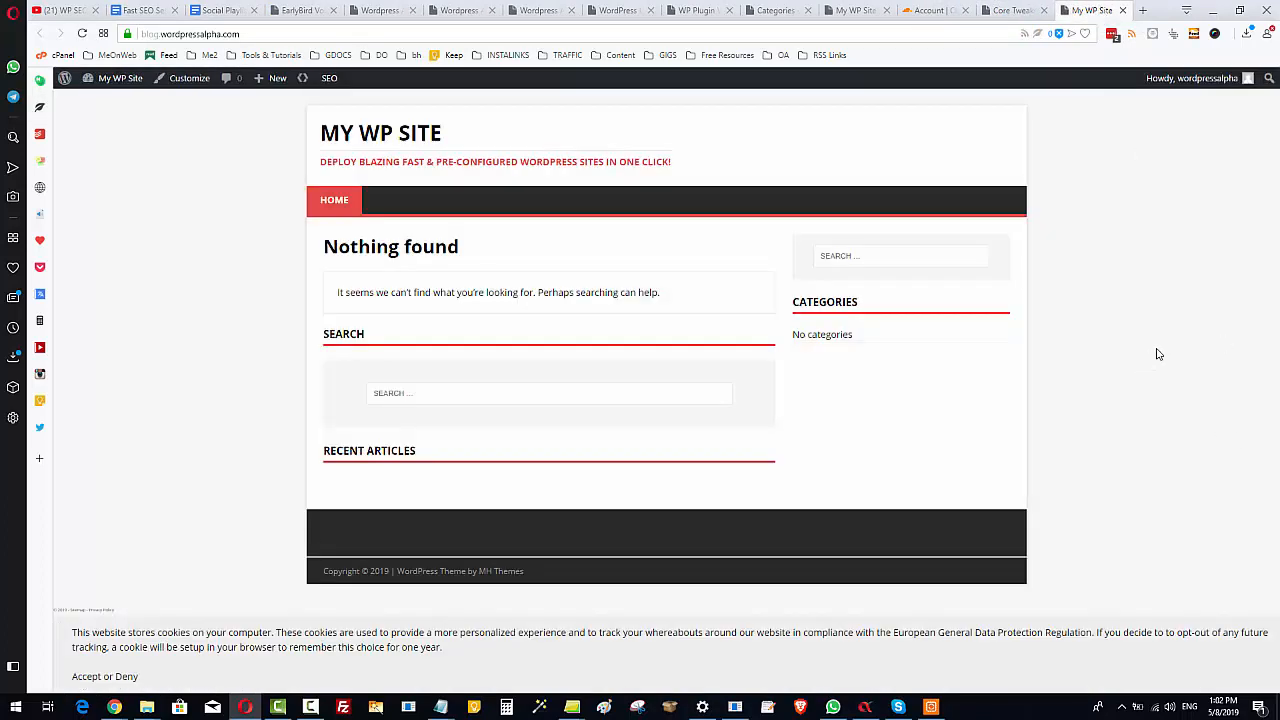
{"action": "left_click", "coordinate": [93, 680]}
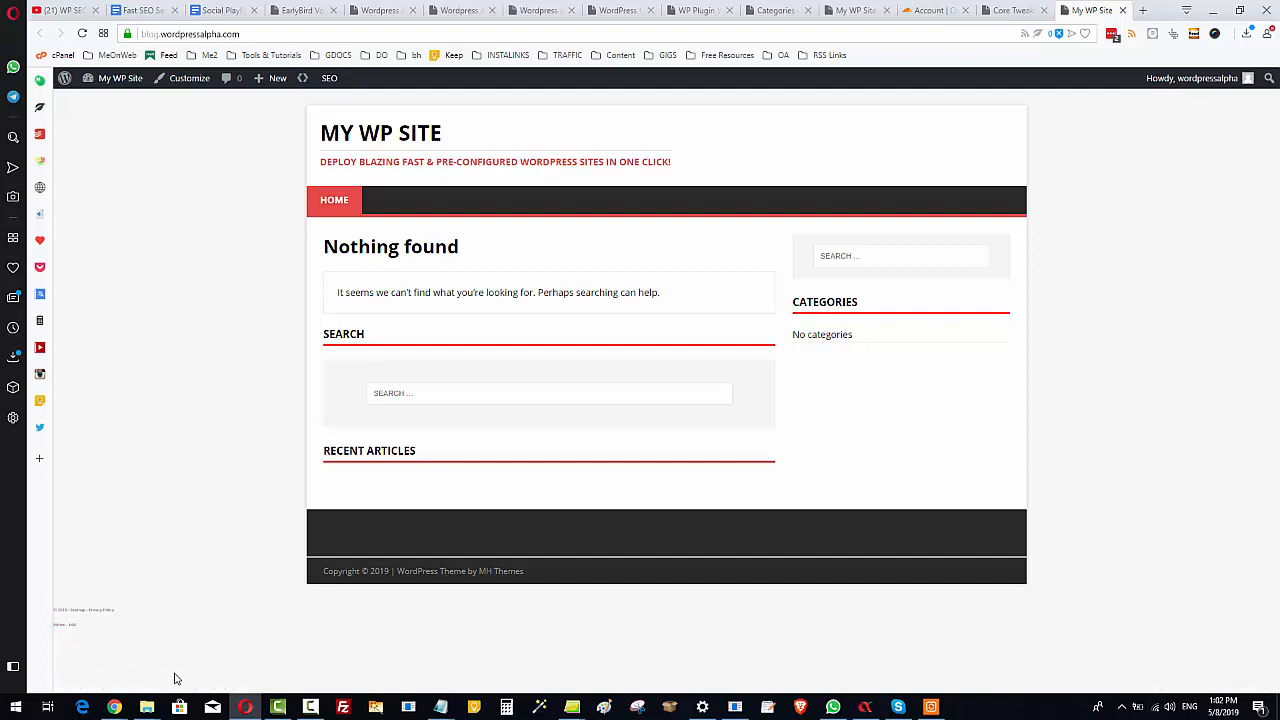
{"action": "key", "text": "ctrl+plus"}
{"action": "key", "text": "ctrl+plus"}
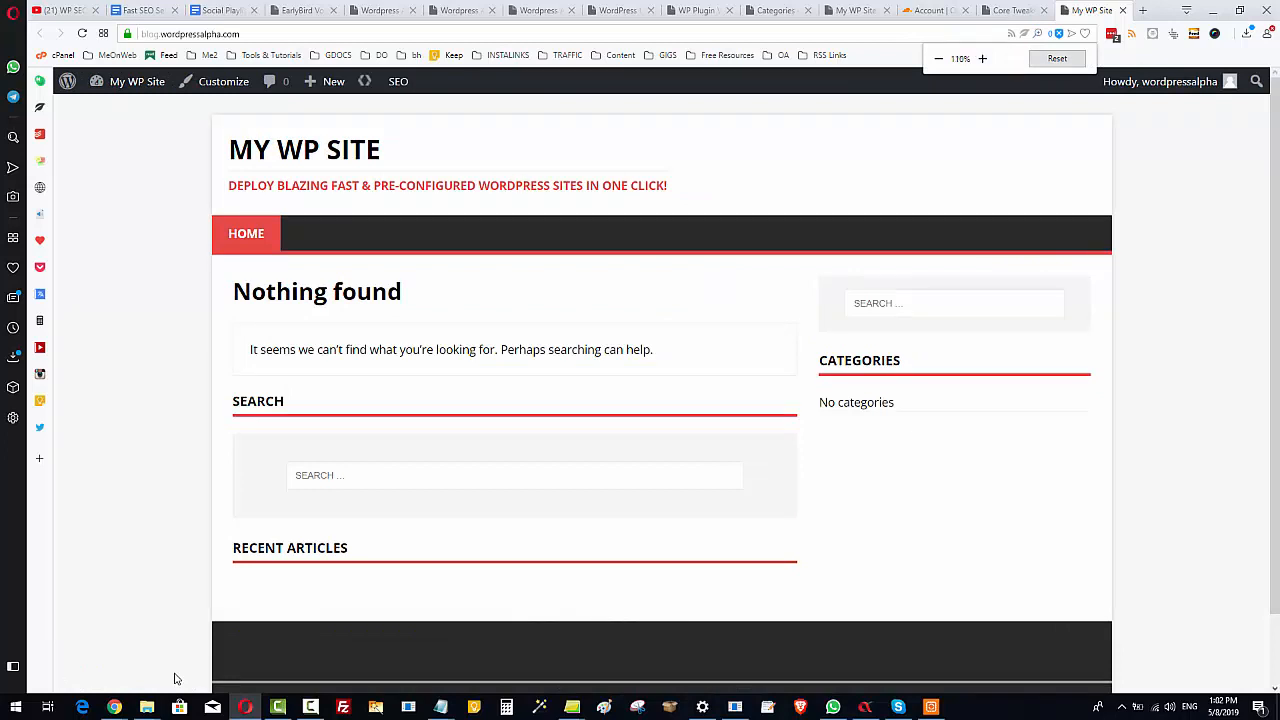
{"action": "key", "text": "ctrl+minus"}
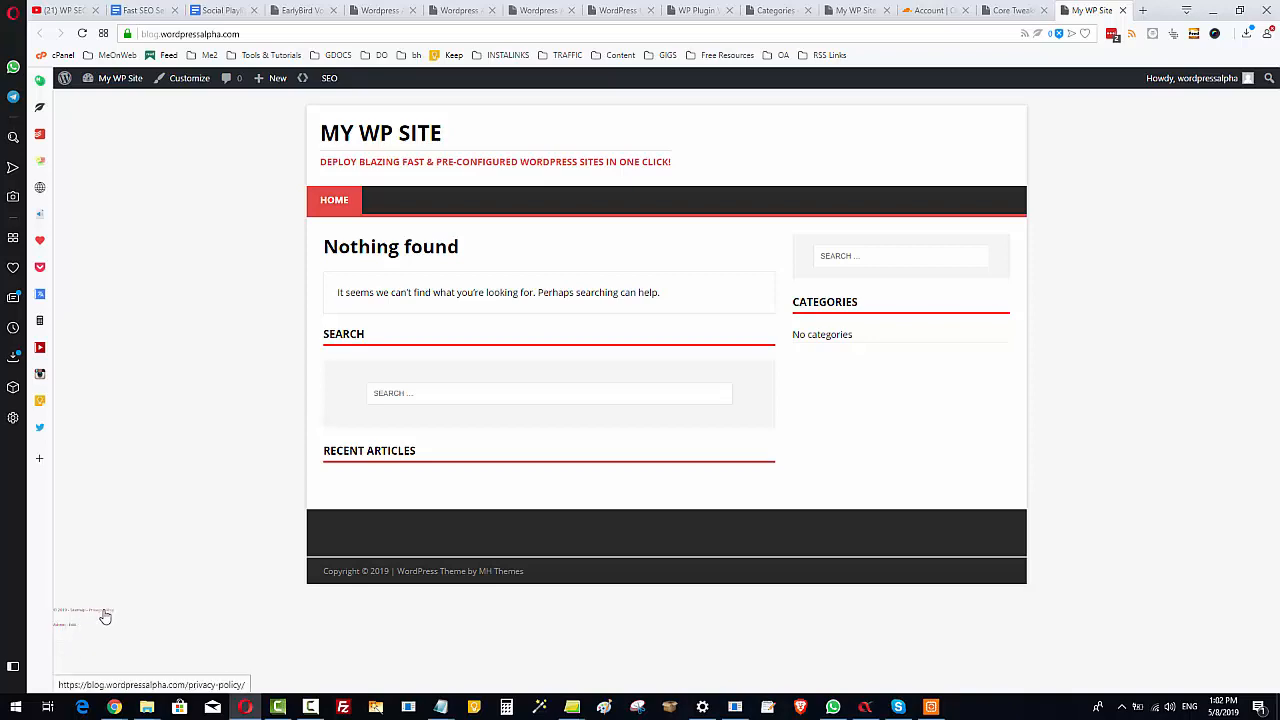
Step: Go back to the Core Tweaks options and apply the included plugin settings with Sitemap Generator on
{"action": "left_click", "coordinate": [1014, 11]}
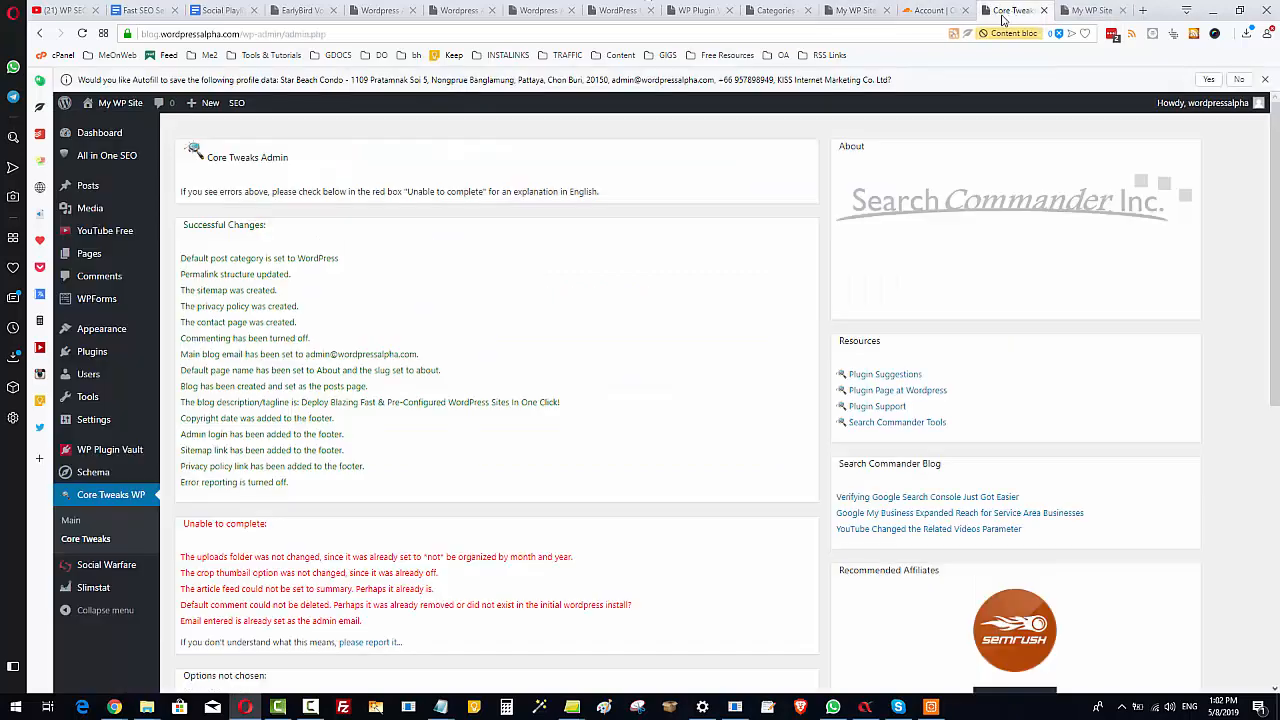
{"action": "scroll", "coordinate": [532, 445], "scroll_direction": "down", "scroll_amount": 3}
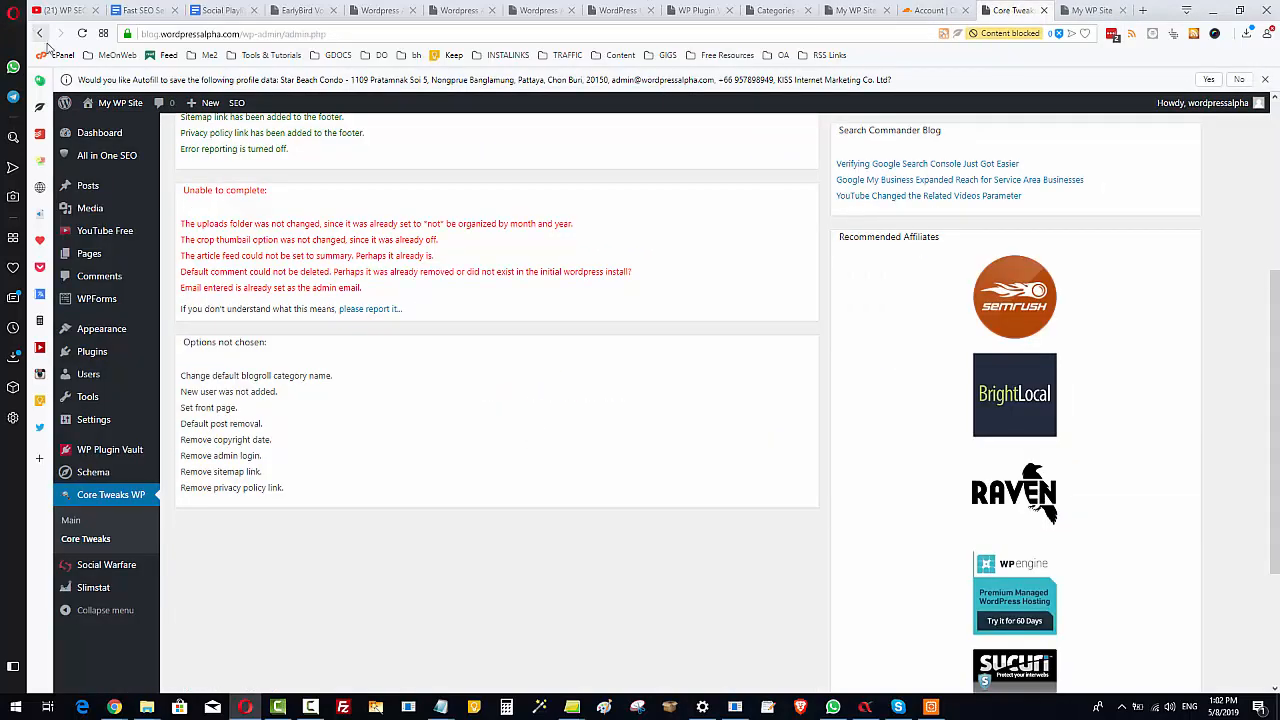
{"action": "left_click", "coordinate": [40, 33]}
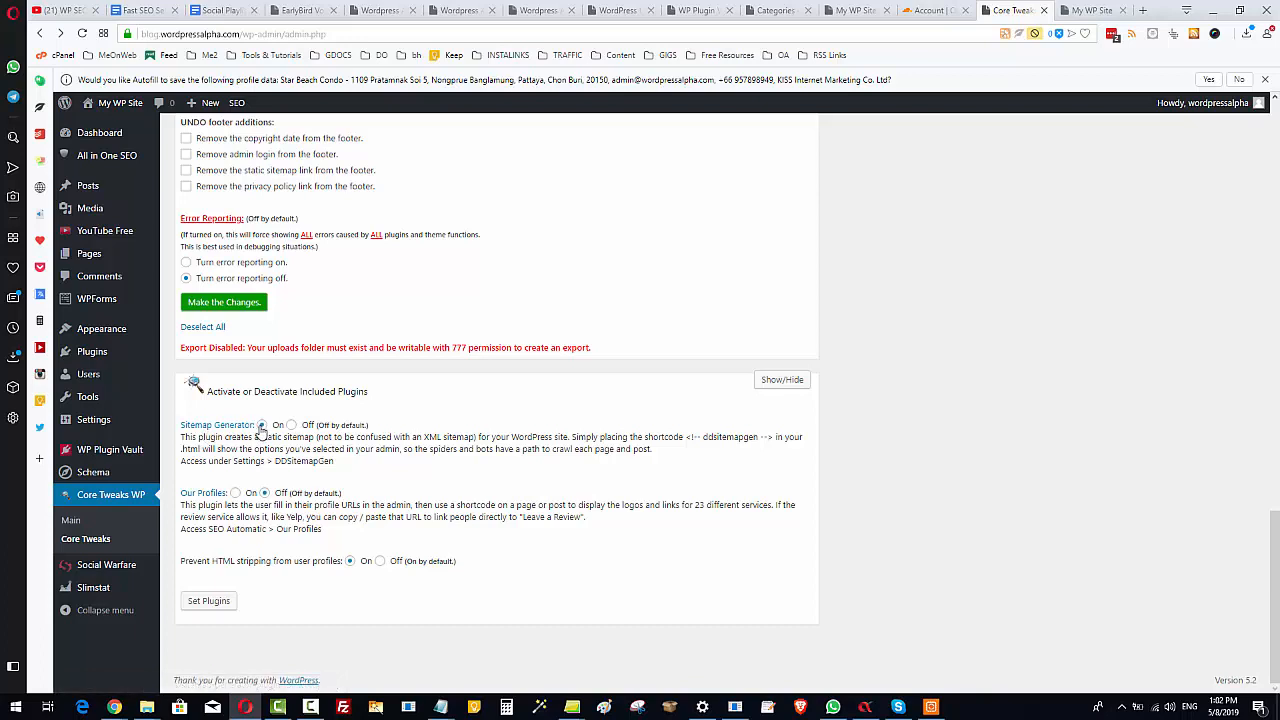
{"action": "left_click", "coordinate": [205, 603]}
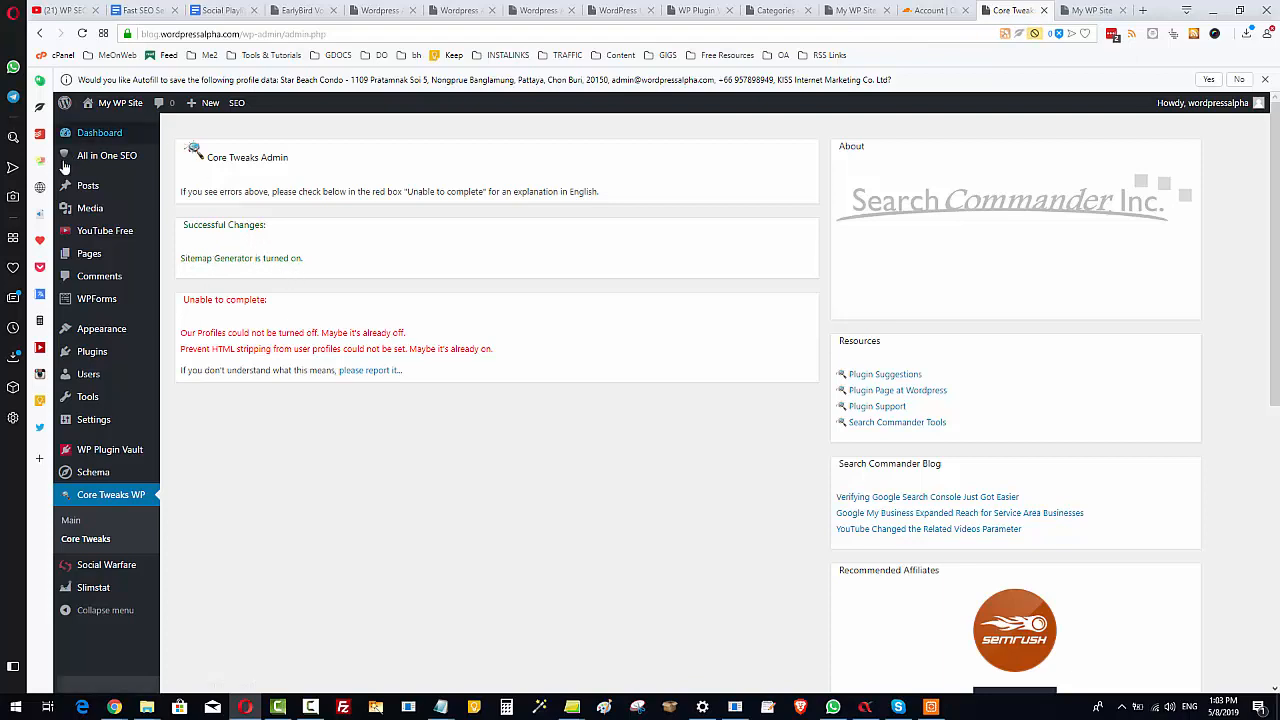
Step: Open the list of all pages in a new tab to check the pages Core Tweaks created
{"action": "mouse_move", "coordinate": [90, 257]}
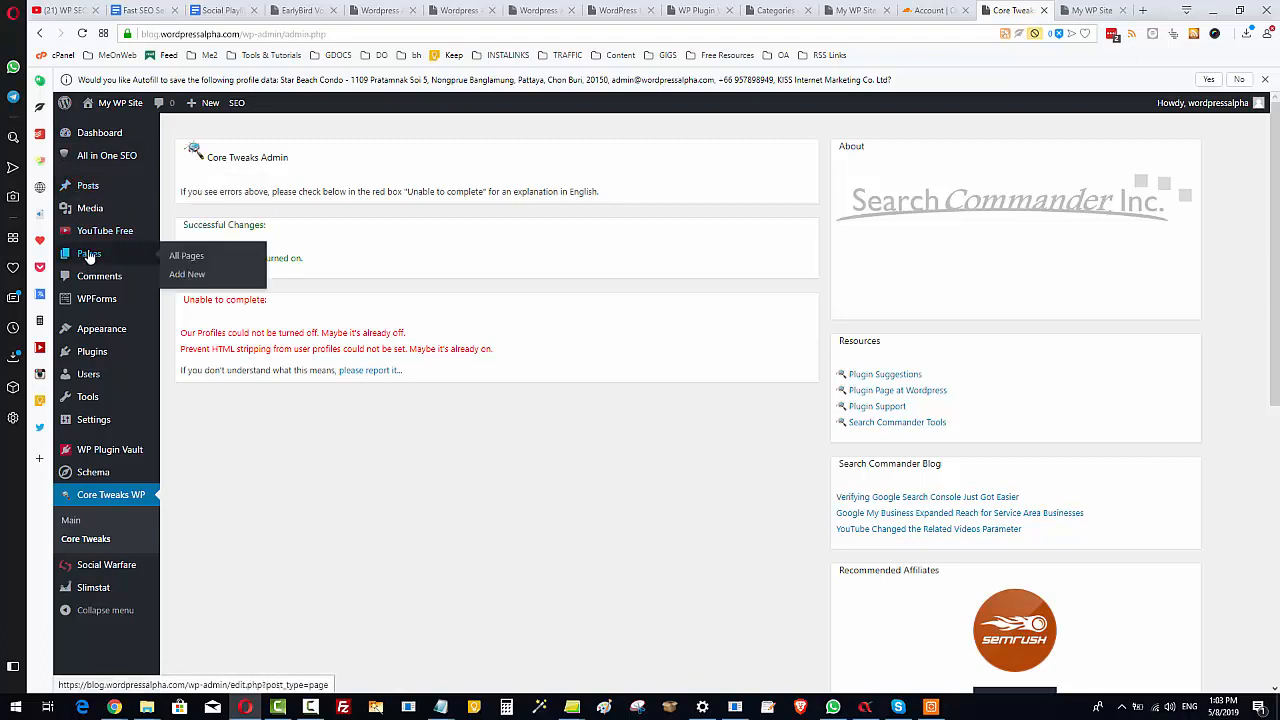
{"action": "right_click", "coordinate": [188, 257]}
{"action": "left_click", "coordinate": [250, 274]}
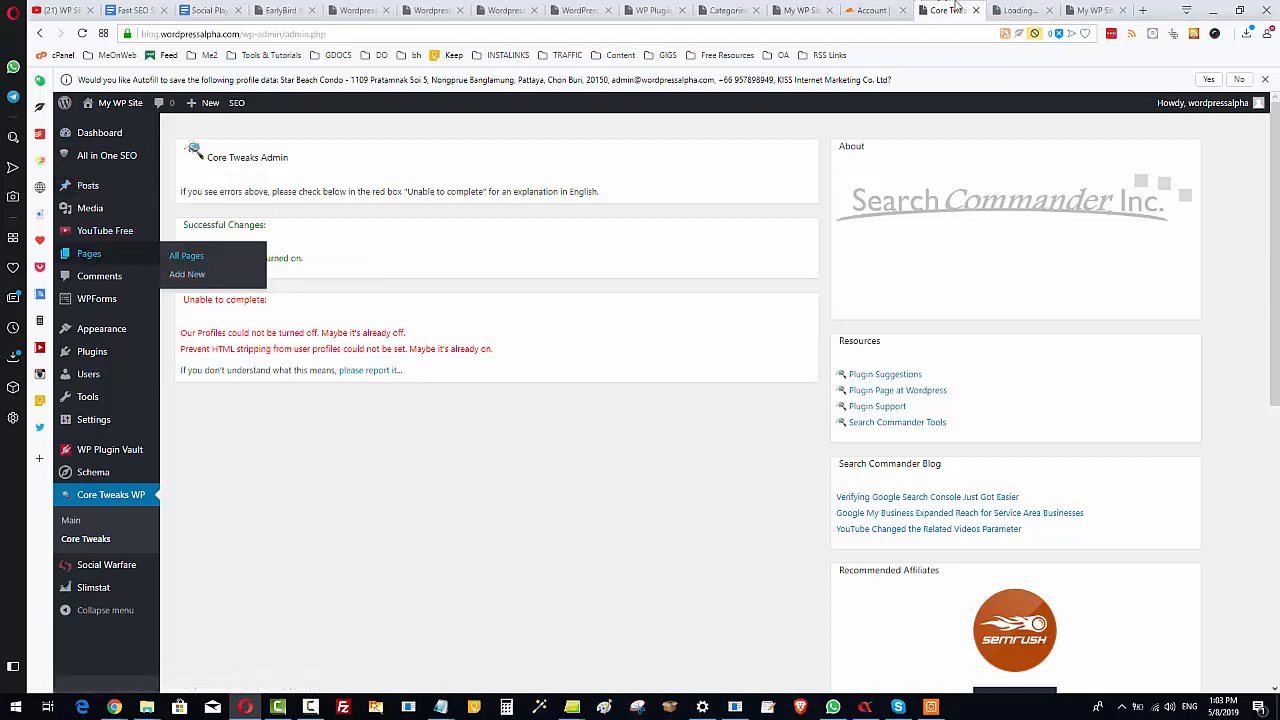
{"action": "left_click", "coordinate": [1015, 10]}
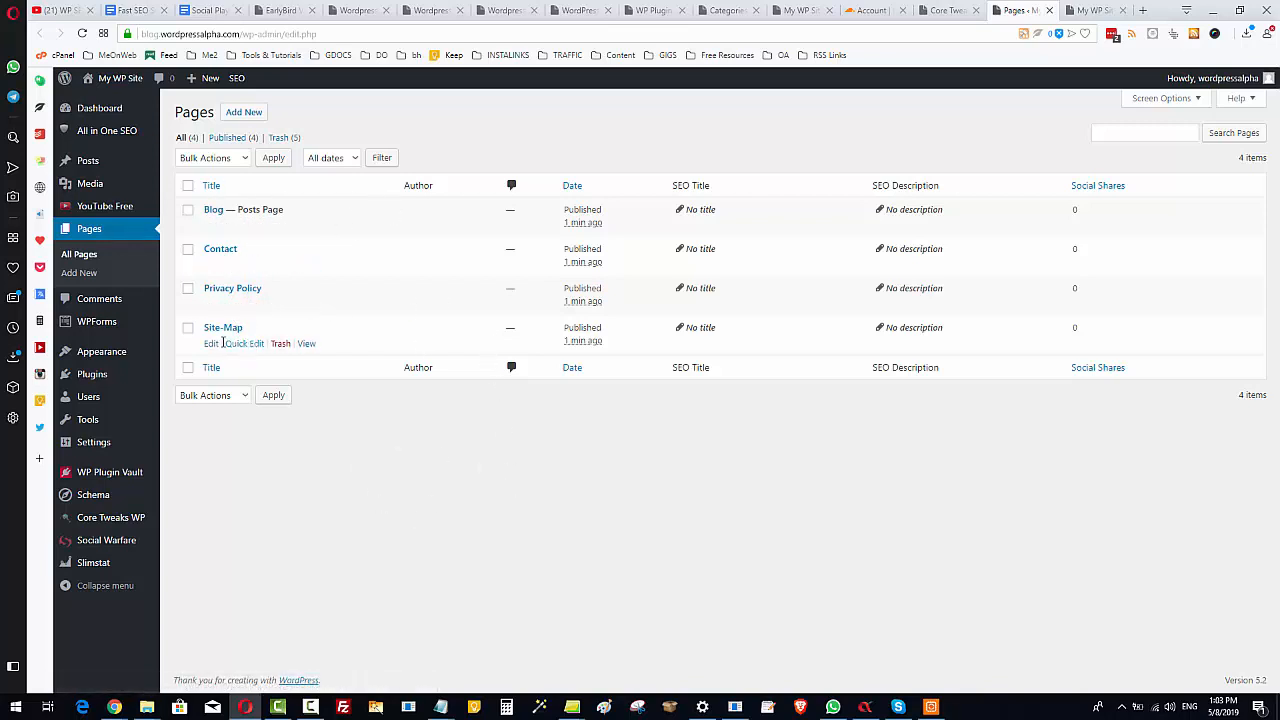
Step: View the Site-Map page in a new tab to check its page links, and return to Core Tweaks
{"action": "right_click", "coordinate": [306, 343]}
{"action": "left_click", "coordinate": [340, 352]}
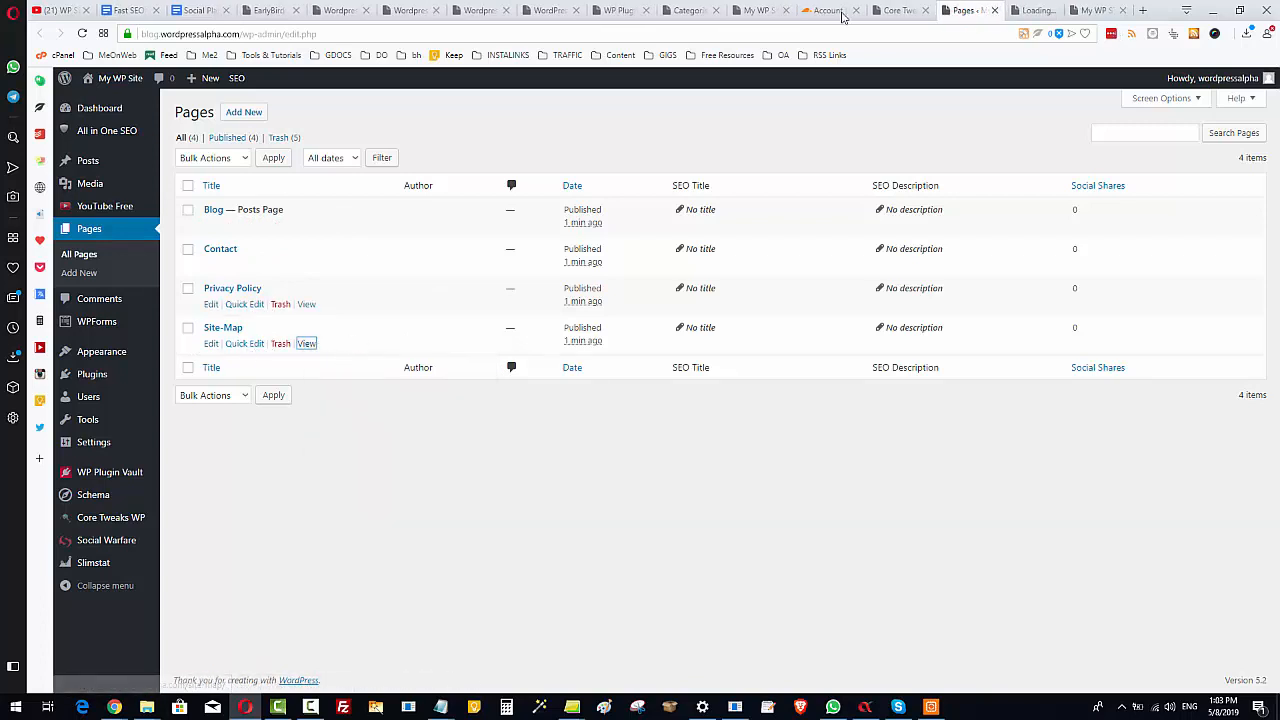
{"action": "left_click", "coordinate": [1033, 10]}
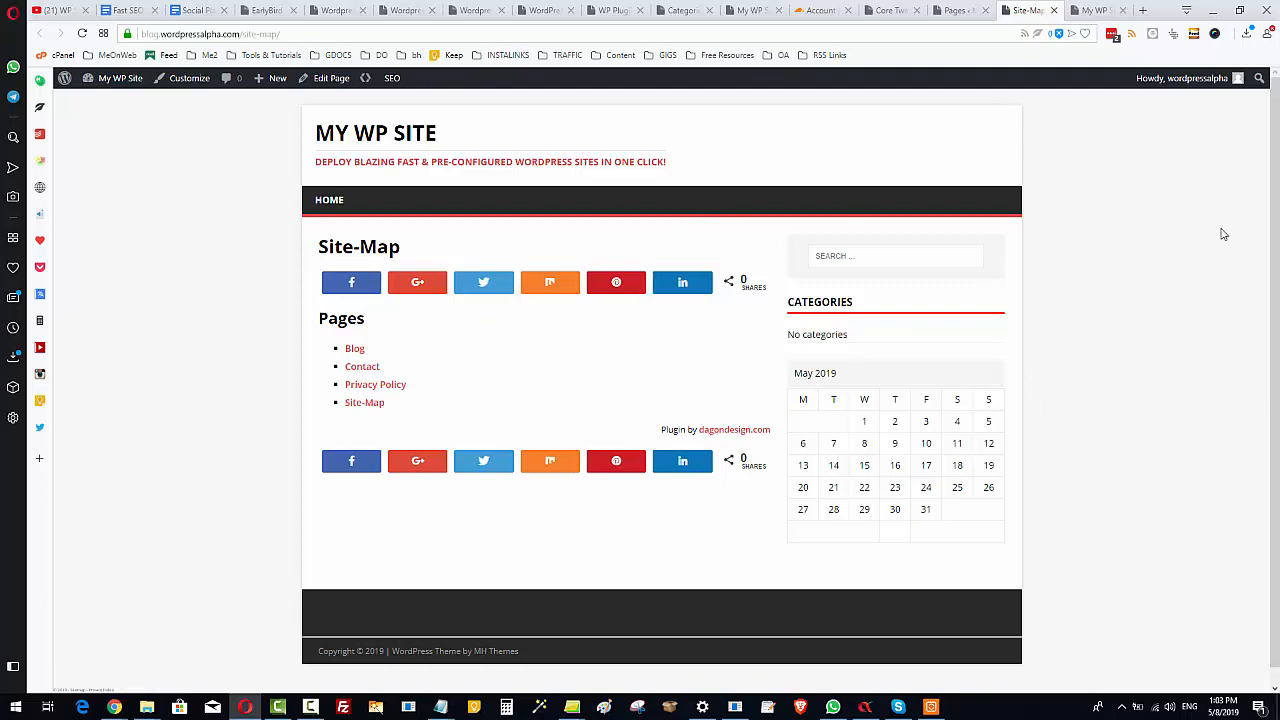
{"action": "left_click", "coordinate": [890, 14]}
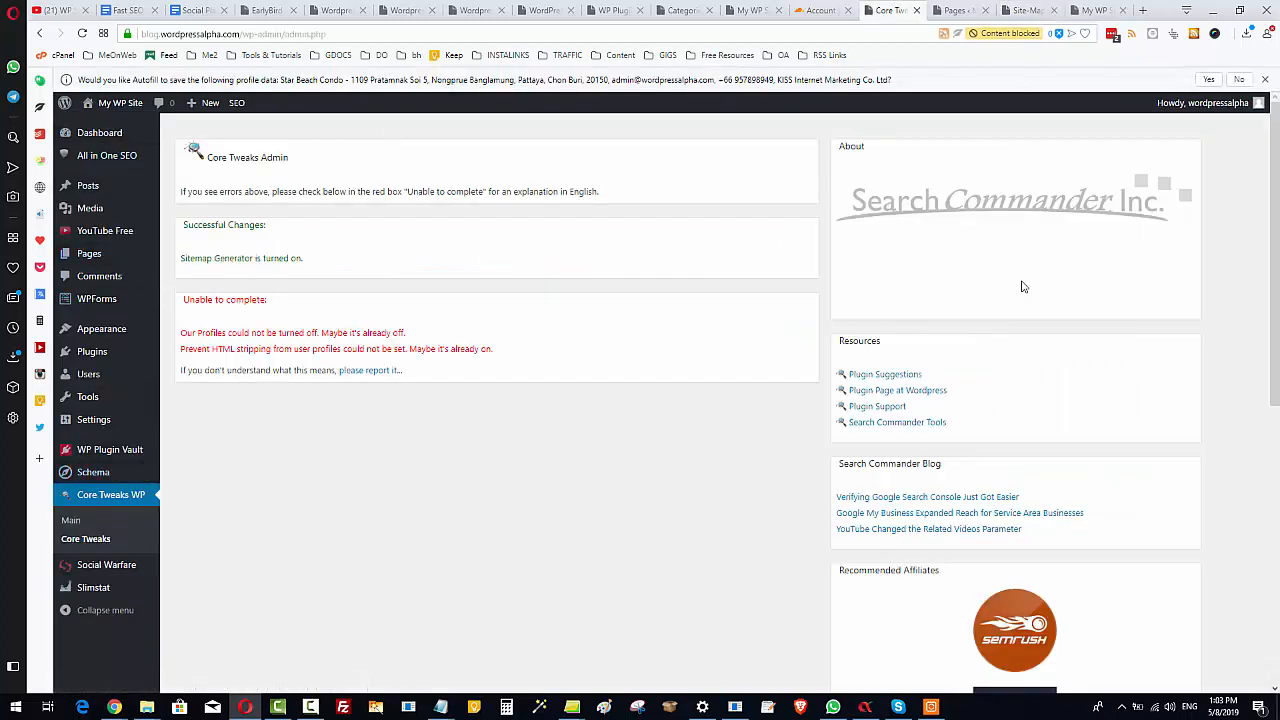